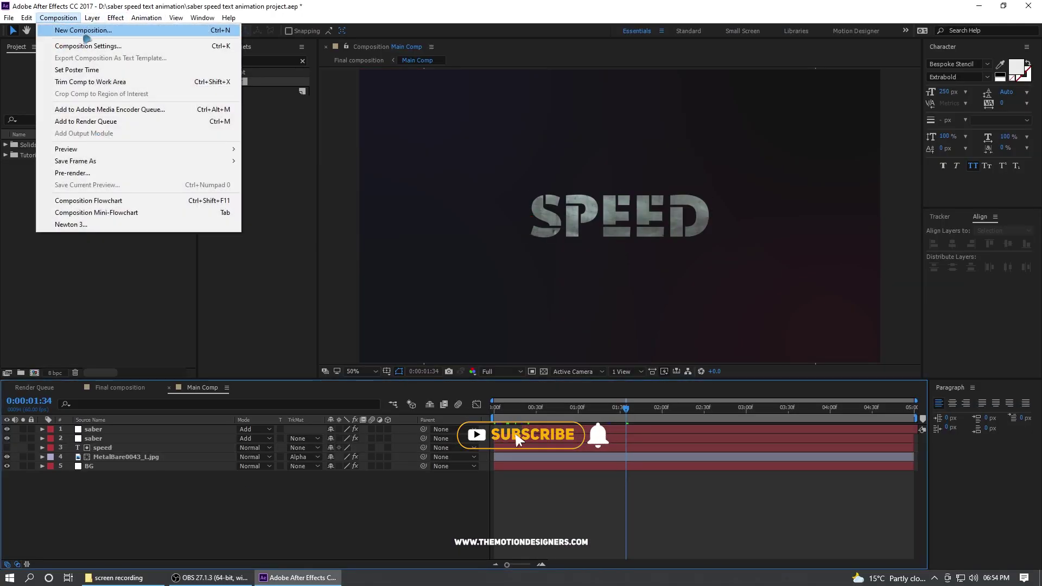
# - Create the 1920×1080, 60 fps Comp 1 and add a white solid layer named BG
pyautogui.click(84, 31)
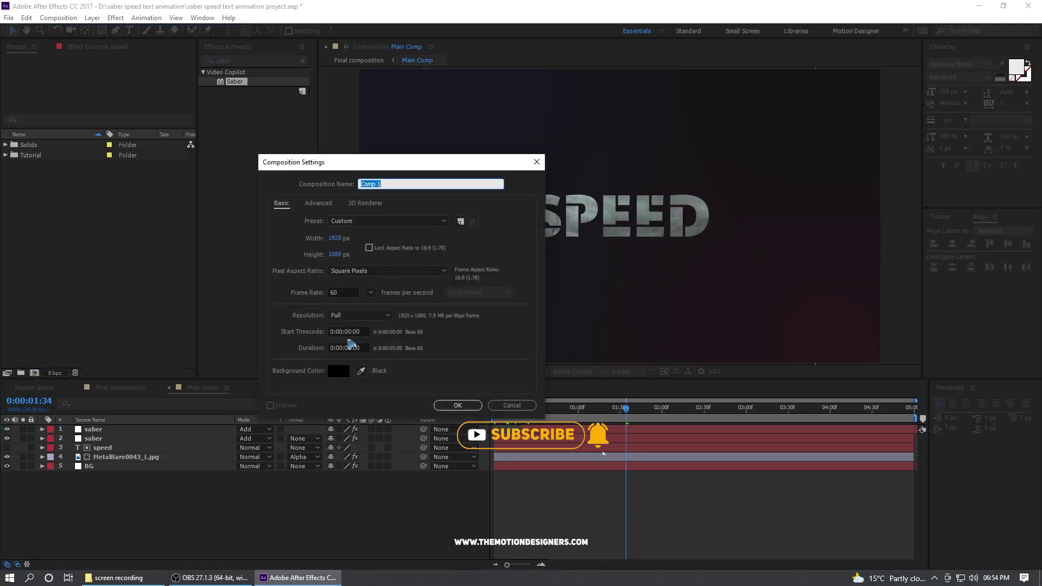
pyautogui.click(457, 405)
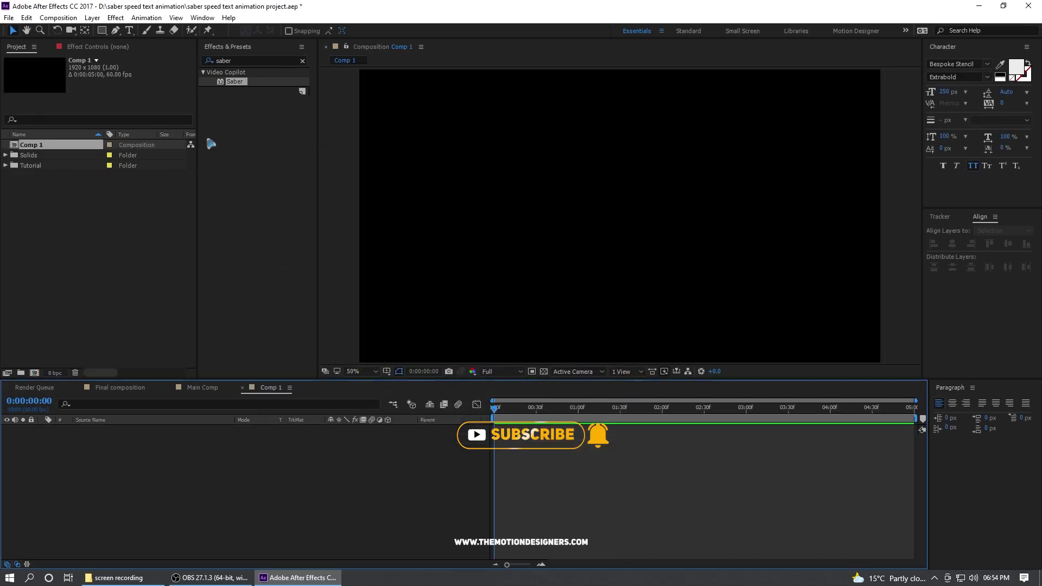
pyautogui.click(93, 17)
pyautogui.moveTo(163, 32)
pyautogui.click(325, 42)
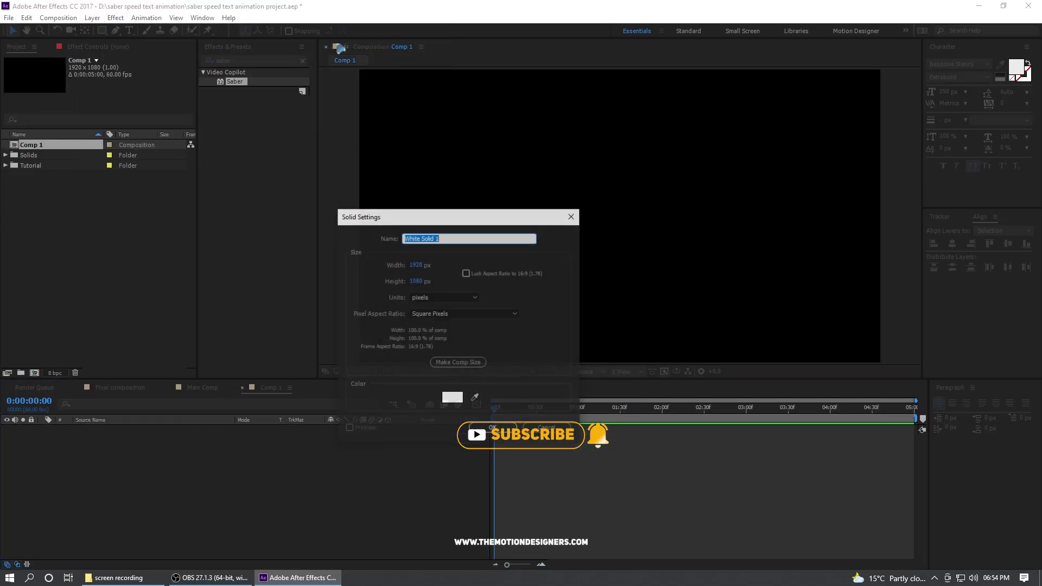
pyautogui.write('BG')
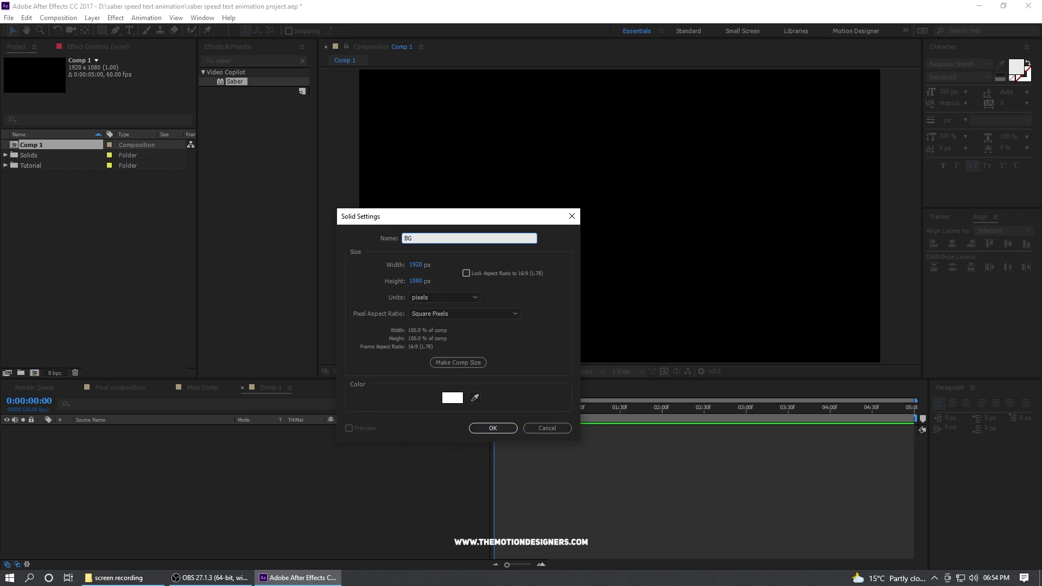
pyautogui.click(492, 428)
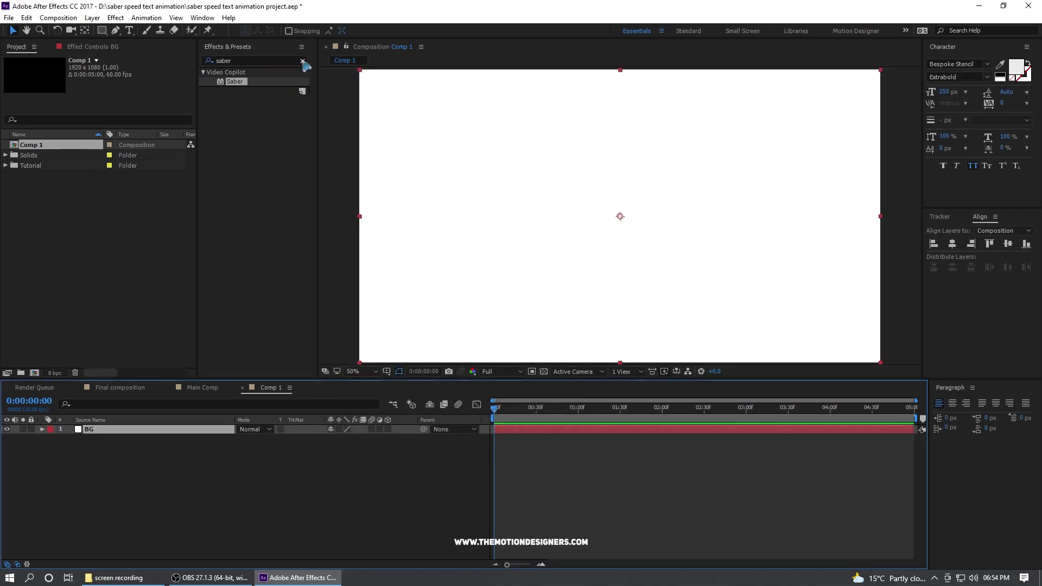
# - Apply the 4-Color Gradient effect to the BG layer
pyautogui.click(303, 62)
pyautogui.click(267, 61)
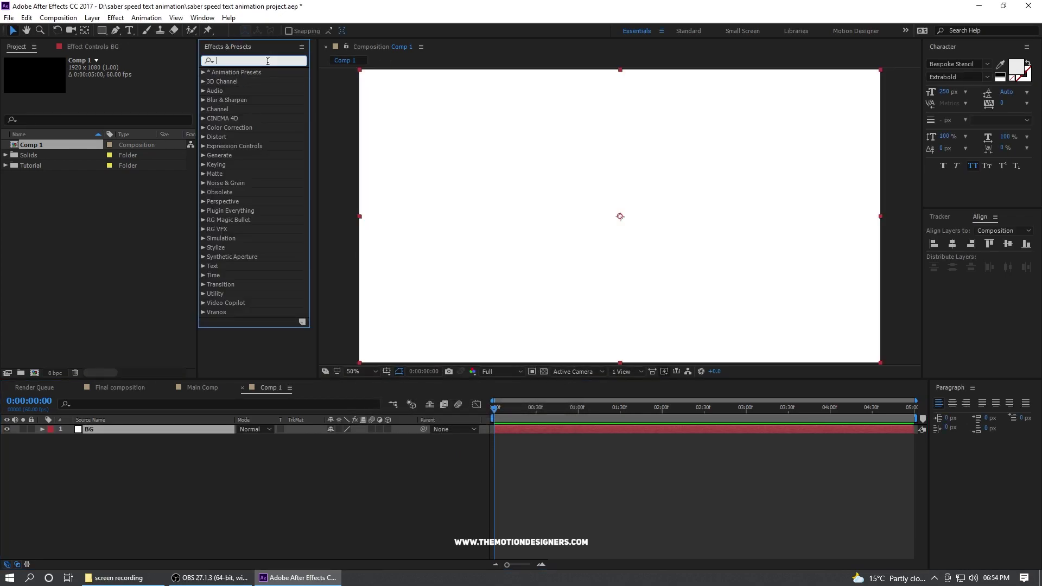
pyautogui.write('gradien')
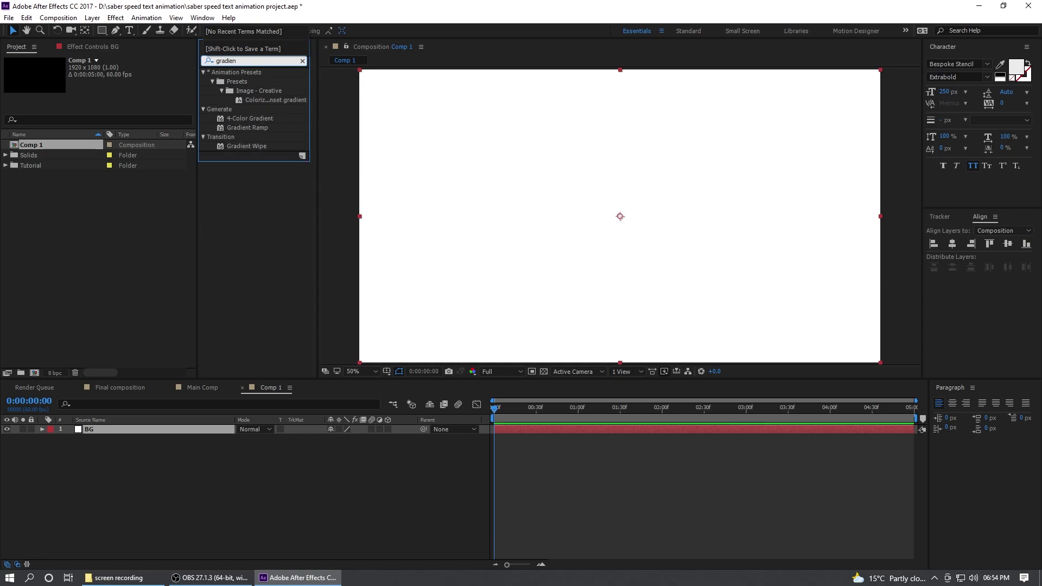
pyautogui.click(247, 118)
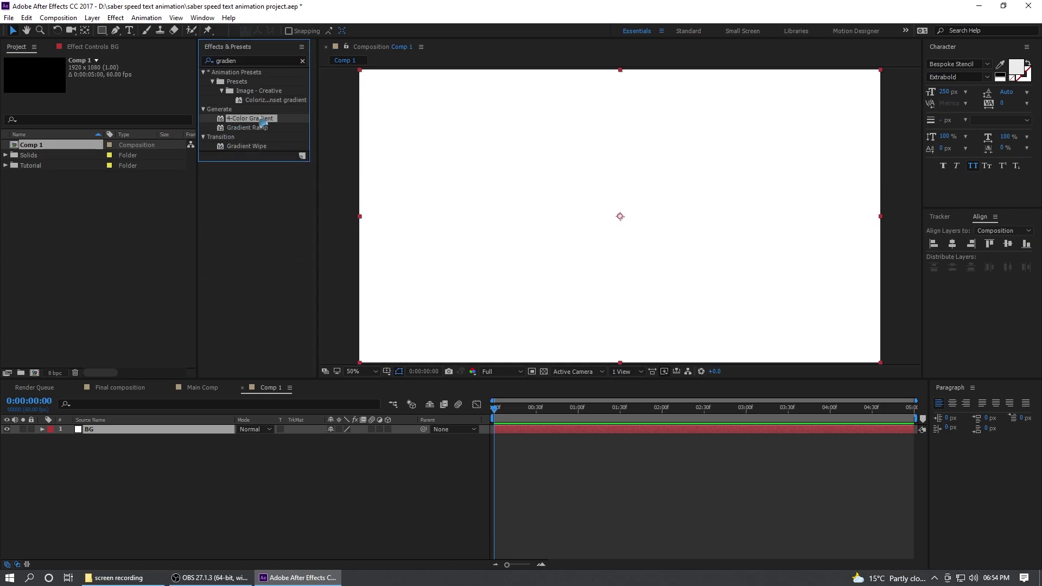
pyautogui.moveTo(262, 122); pyautogui.dragTo(163, 432)
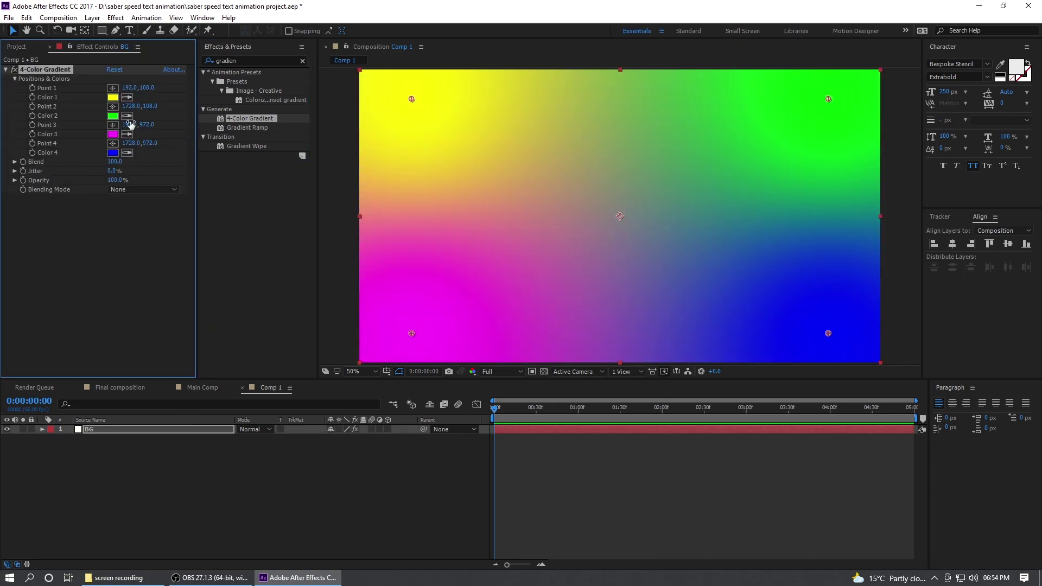
# - Set gradient Colors 1–3 to near-black tones and Color 4 to dark red
pyautogui.click(112, 97)
pyautogui.click(248, 445)
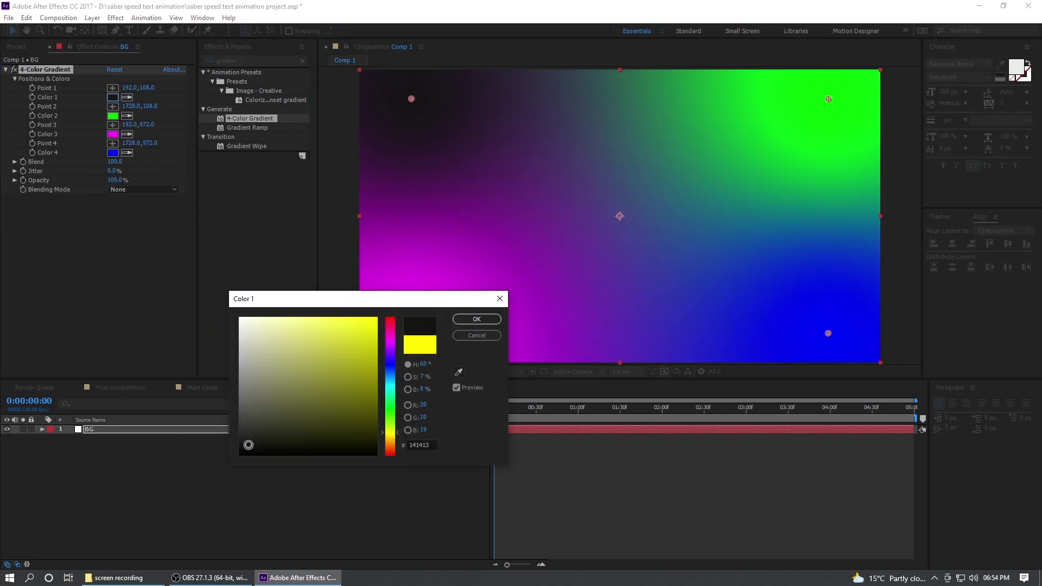
pyautogui.click(476, 319)
pyautogui.click(112, 116)
pyautogui.click(249, 445)
pyautogui.click(477, 319)
pyautogui.click(113, 134)
pyautogui.click(249, 445)
pyautogui.click(476, 320)
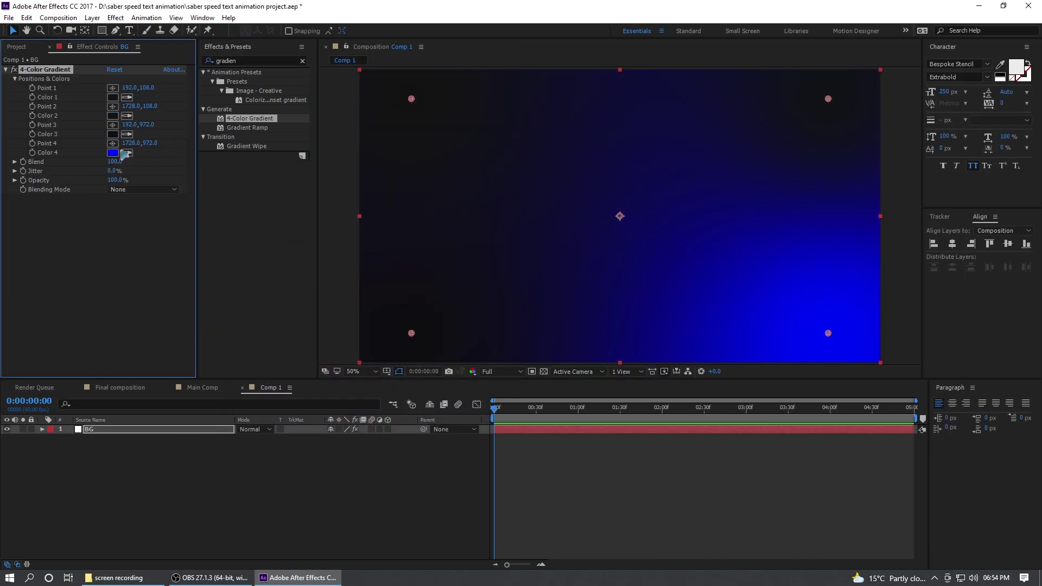
pyautogui.click(113, 153)
pyautogui.click(281, 432)
pyautogui.click(477, 319)
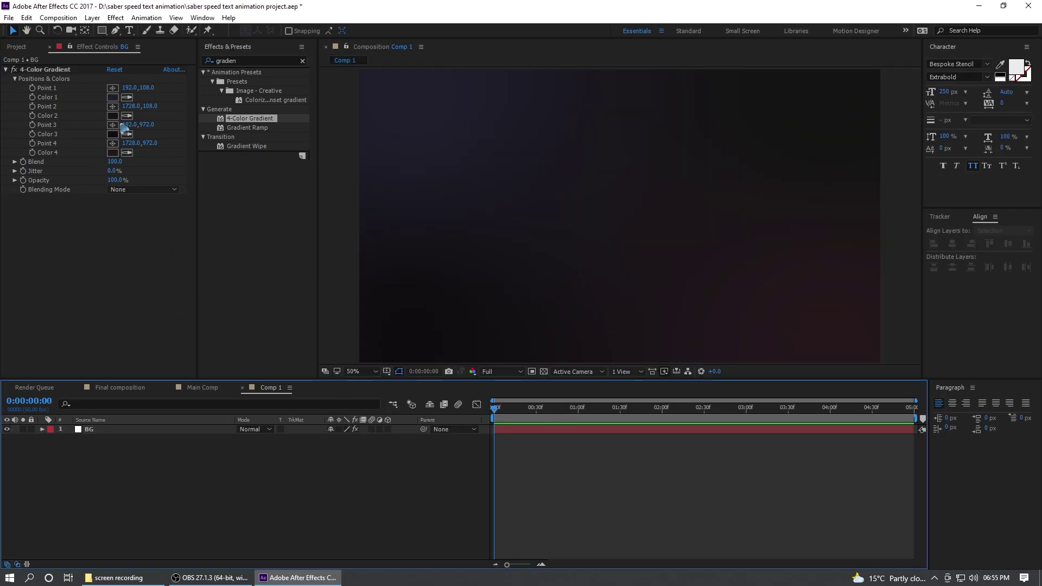
pyautogui.click(129, 31)
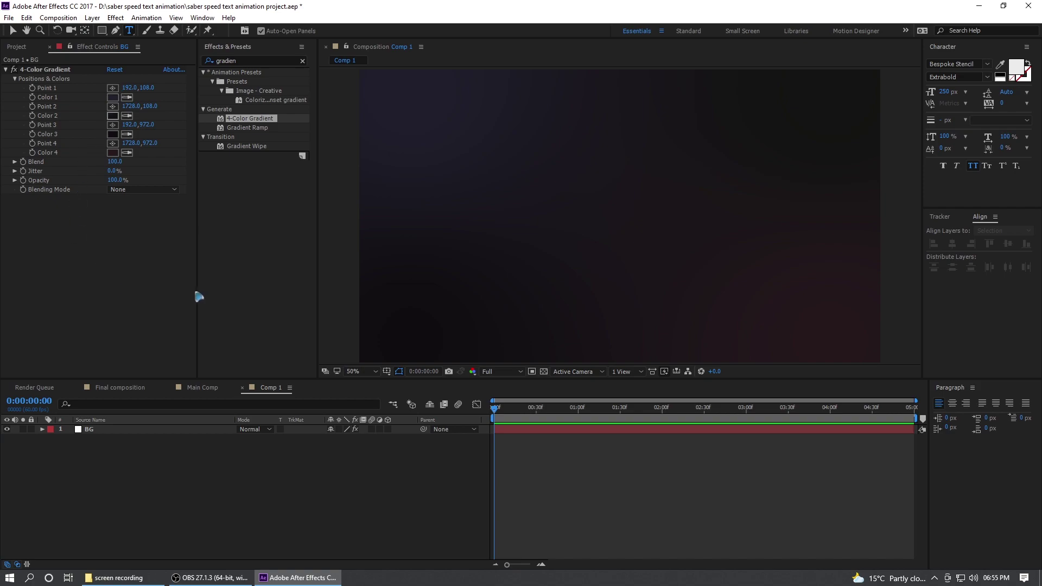
# - Type the SPEED text and centre it horizontally and vertically in the composition
pyautogui.click(559, 222)
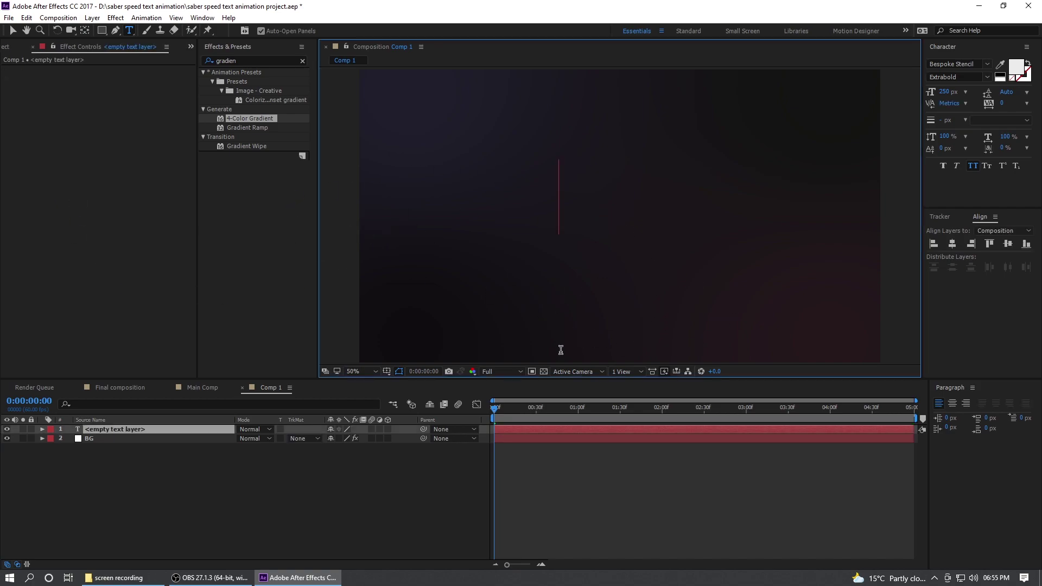
pyautogui.write('speed')
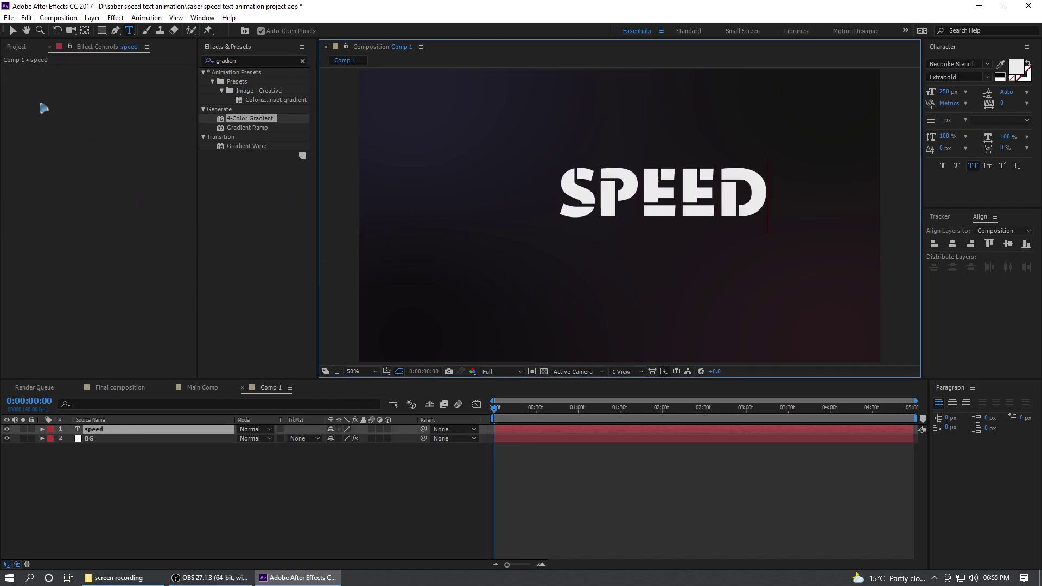
pyautogui.click(14, 31)
pyautogui.click(952, 244)
pyautogui.click(1008, 243)
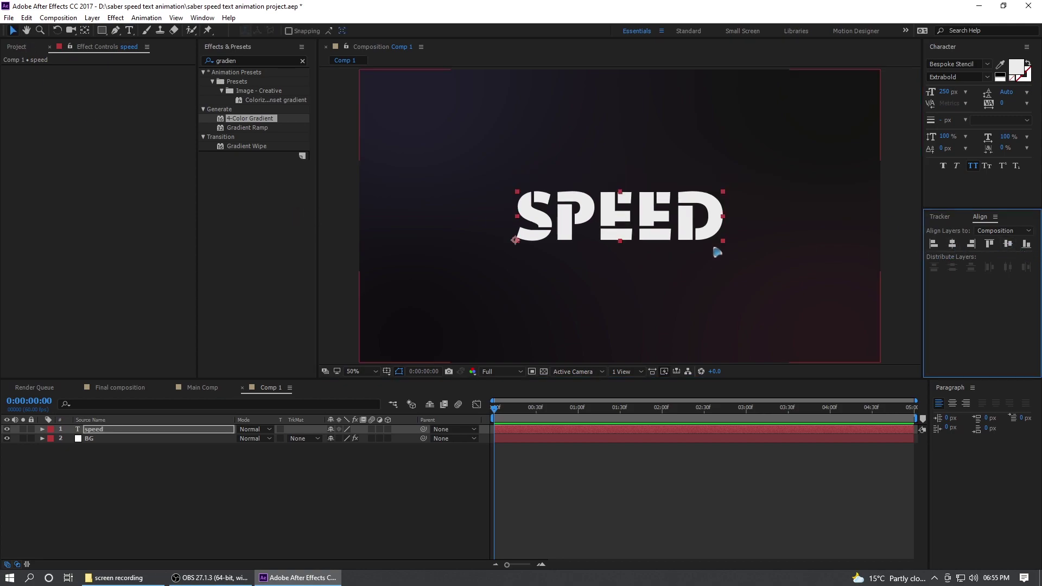
# - Set the SPEED font size to 200 px and re-centre it
pyautogui.click(944, 91)
pyautogui.write('2')
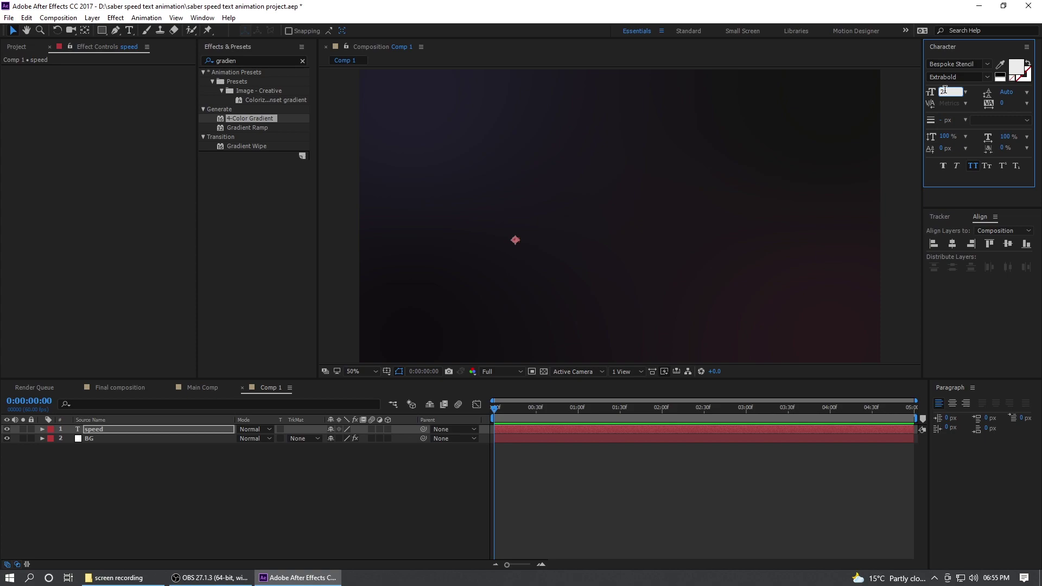
pyautogui.write('00')
pyautogui.press('Return')
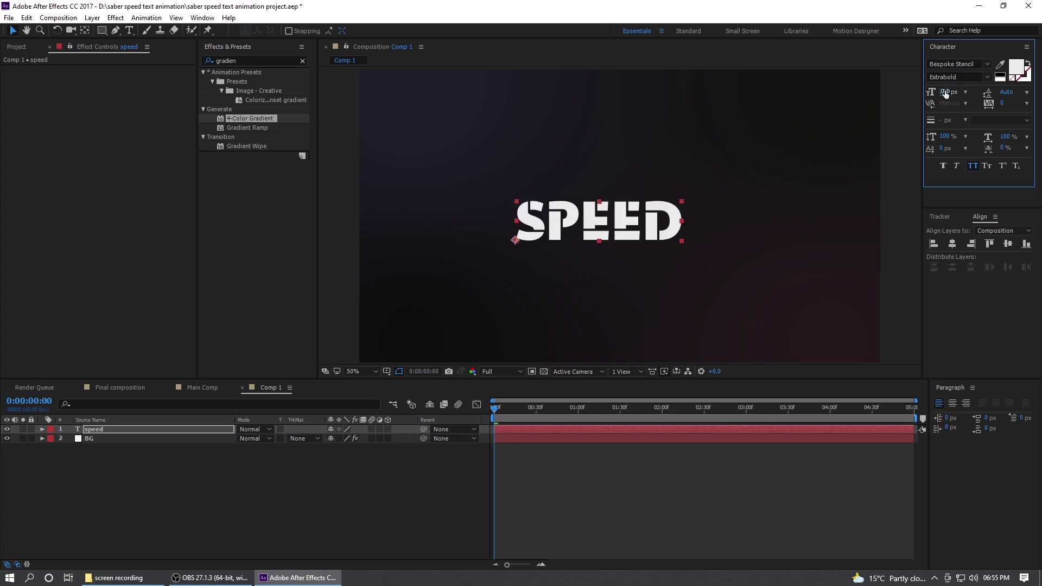
pyautogui.click(952, 243)
pyautogui.click(1008, 244)
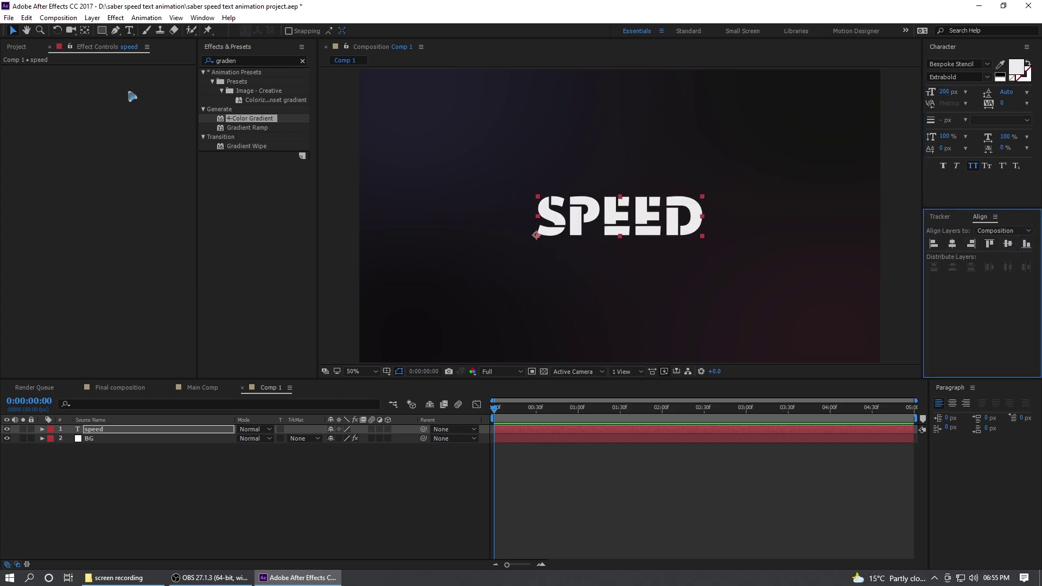
# - Add MetalBare0043_L.jpg from the Tutorial folder to Comp 1 and scale it to fit
pyautogui.click(23, 48)
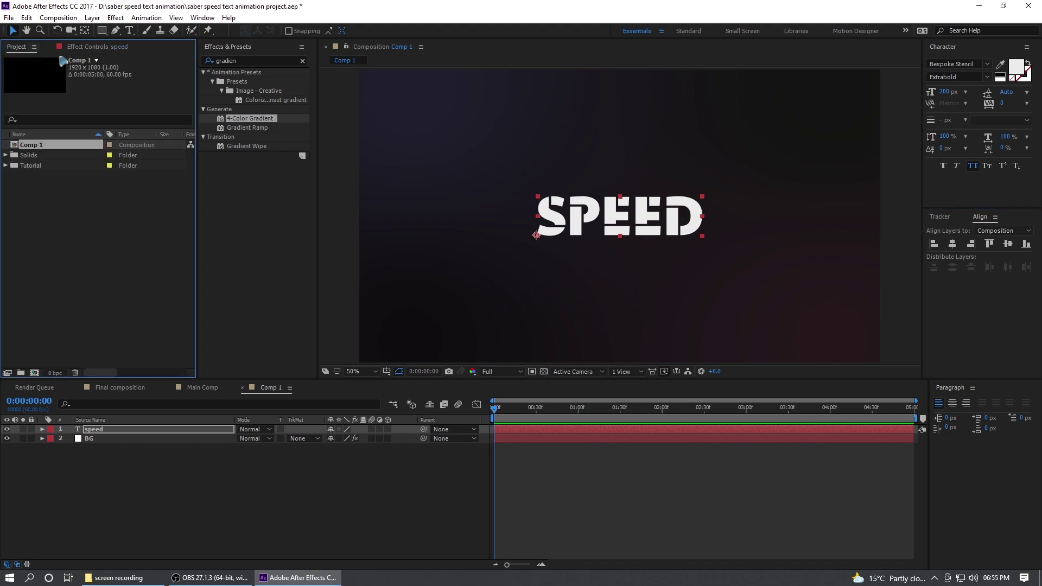
pyautogui.click(6, 166)
pyautogui.moveTo(52, 196); pyautogui.dragTo(135, 431)
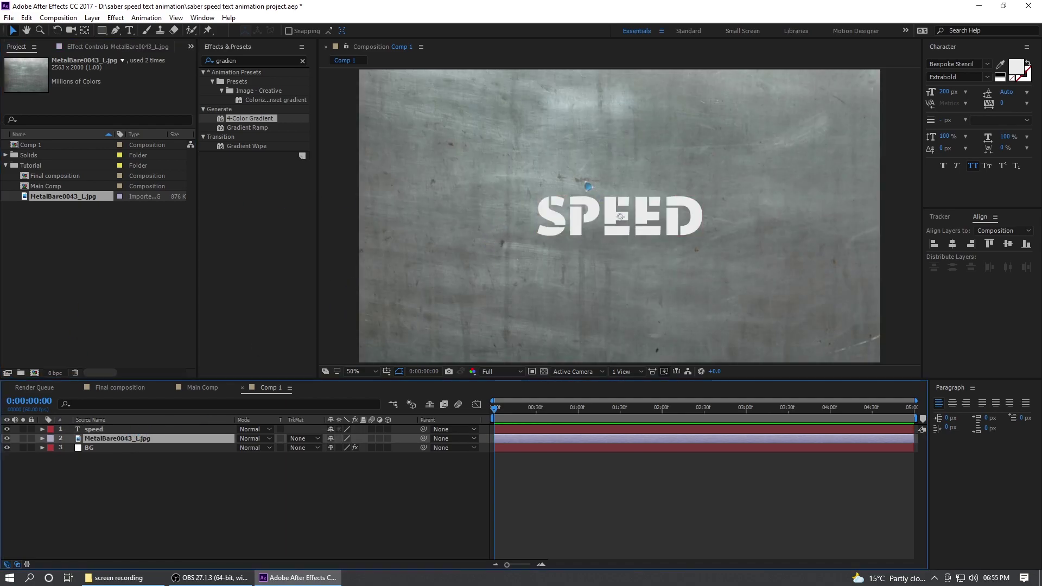
pyautogui.press(',')
pyautogui.moveTo(797, 222); pyautogui.dragTo(719, 231)
pyautogui.press('.')
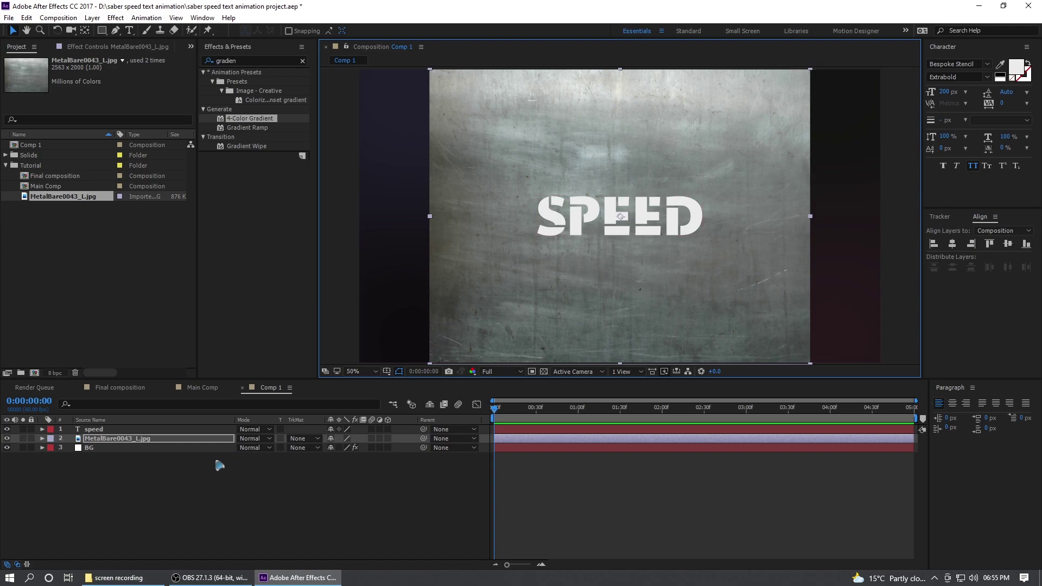
# - Set the metal layer's track matte to Alpha Matte using the SPEED text
pyautogui.click(154, 471)
pyautogui.click(128, 440)
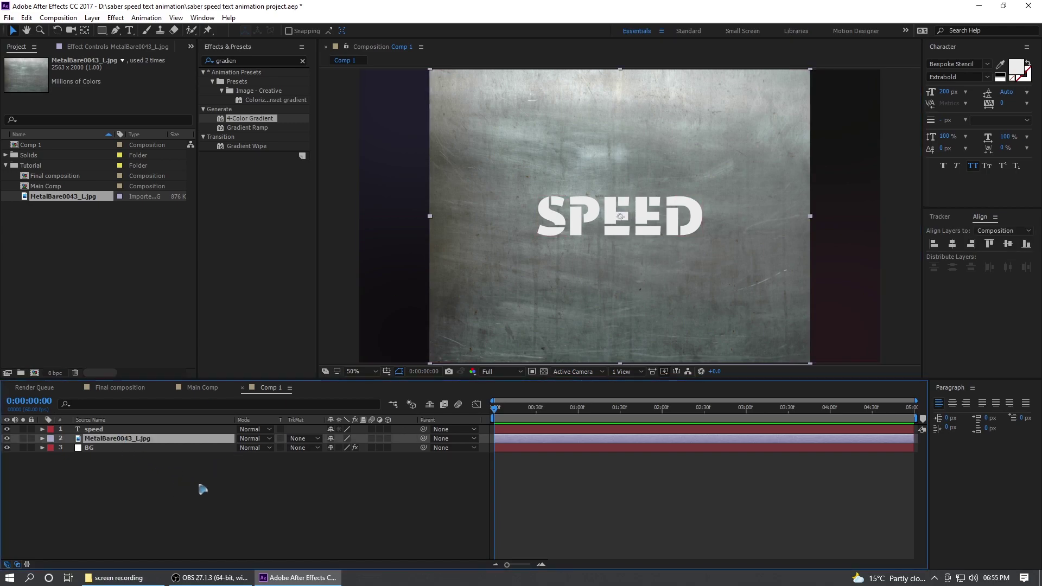
pyautogui.click(300, 439)
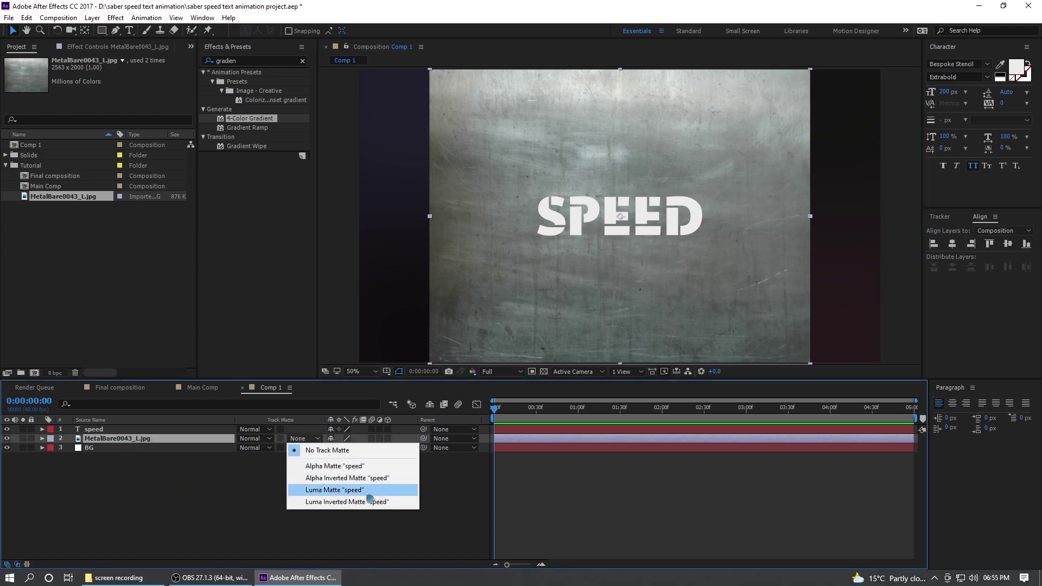
pyautogui.click(374, 467)
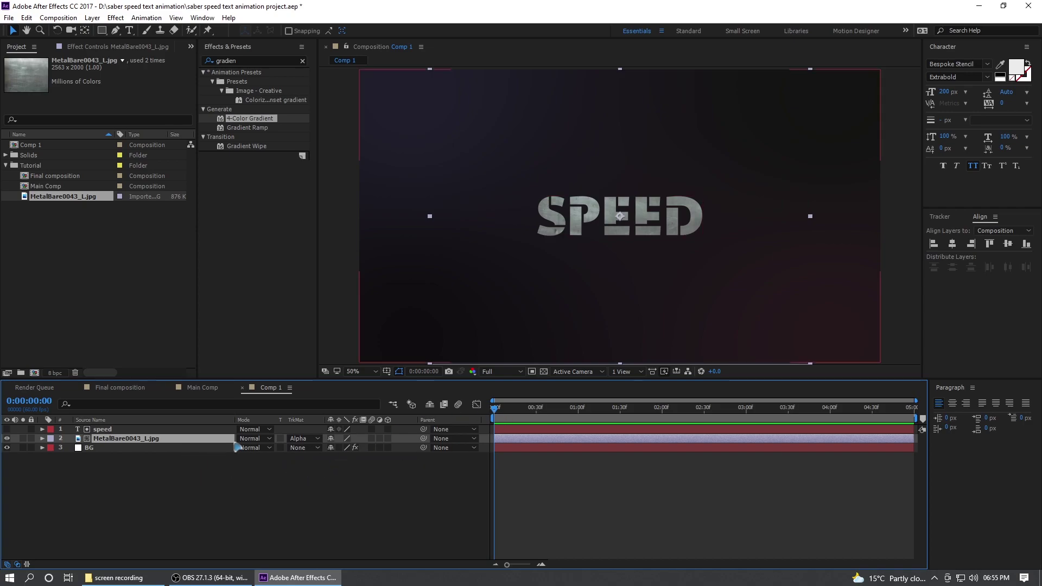
# - Apply the Curves effect to the MetalBare0043_L.jpg layer
pyautogui.click(302, 60)
pyautogui.click(269, 61)
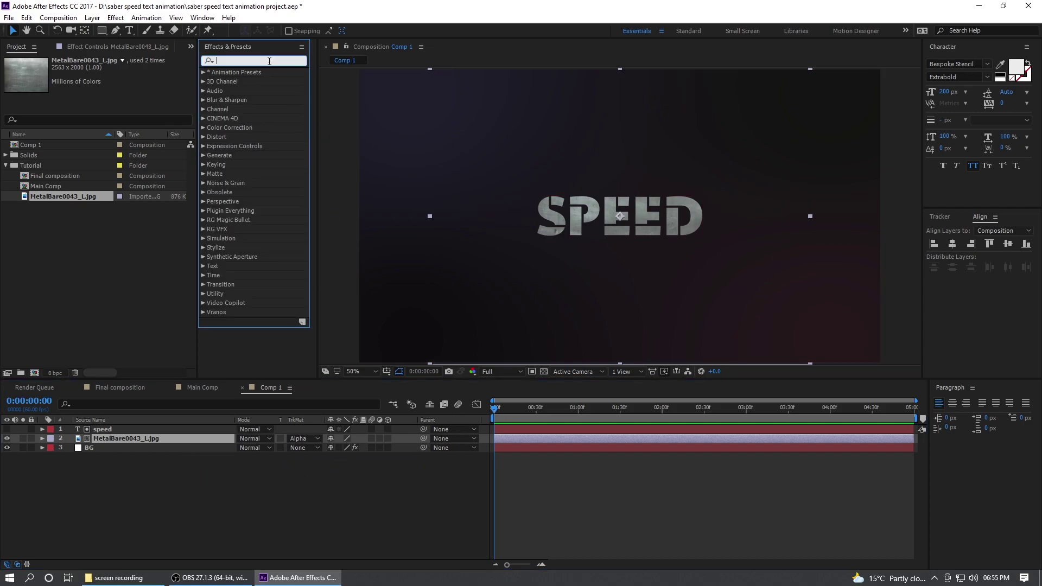
pyautogui.write('curves')
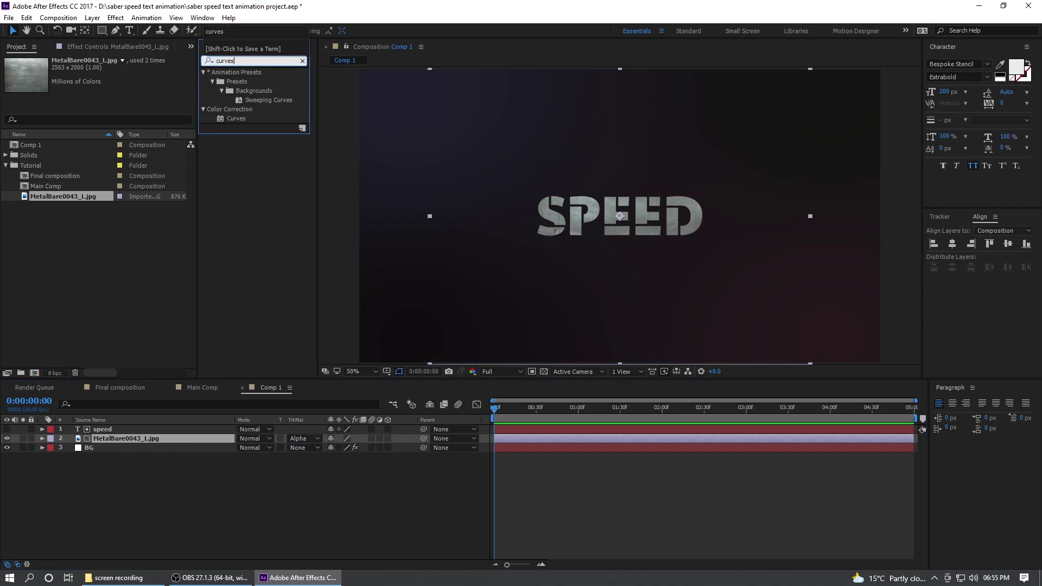
pyautogui.moveTo(235, 121); pyautogui.dragTo(143, 438)
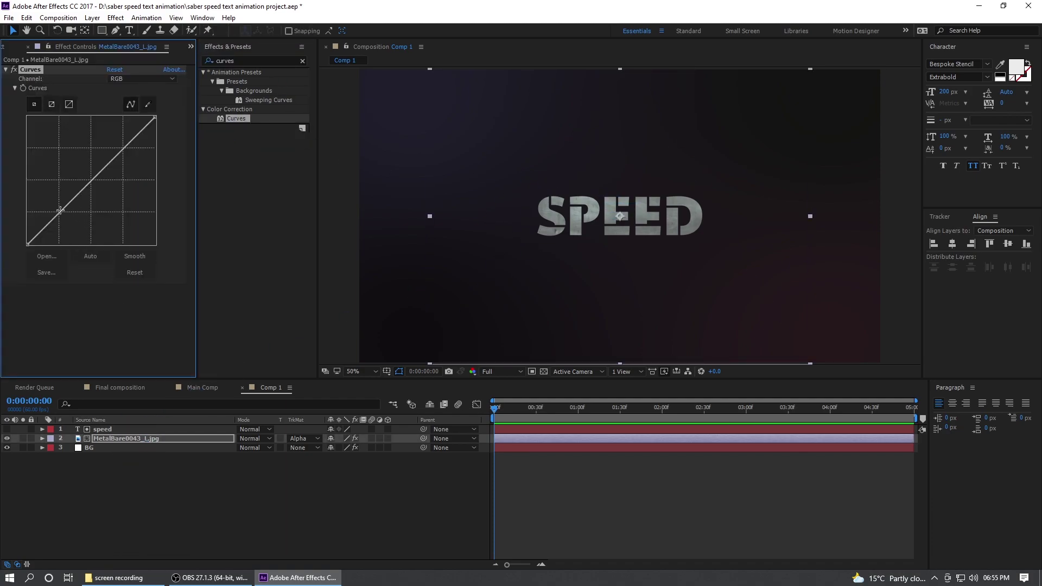
# - Shape an S-curve by lowering the dark point and raising the bright point
pyautogui.moveTo(61, 211); pyautogui.dragTo(66, 215)
pyautogui.press('.')
pyautogui.press('.')
pyautogui.moveTo(117, 175); pyautogui.dragTo(105, 160)
pyautogui.moveTo(65, 217); pyautogui.dragTo(70, 220)
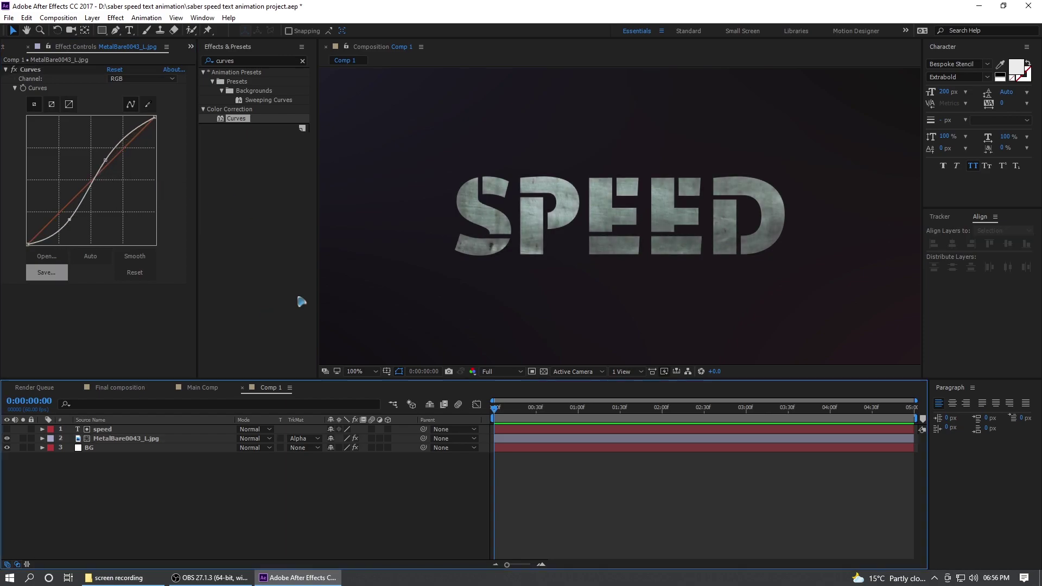
pyautogui.press(',')
pyautogui.press(',')
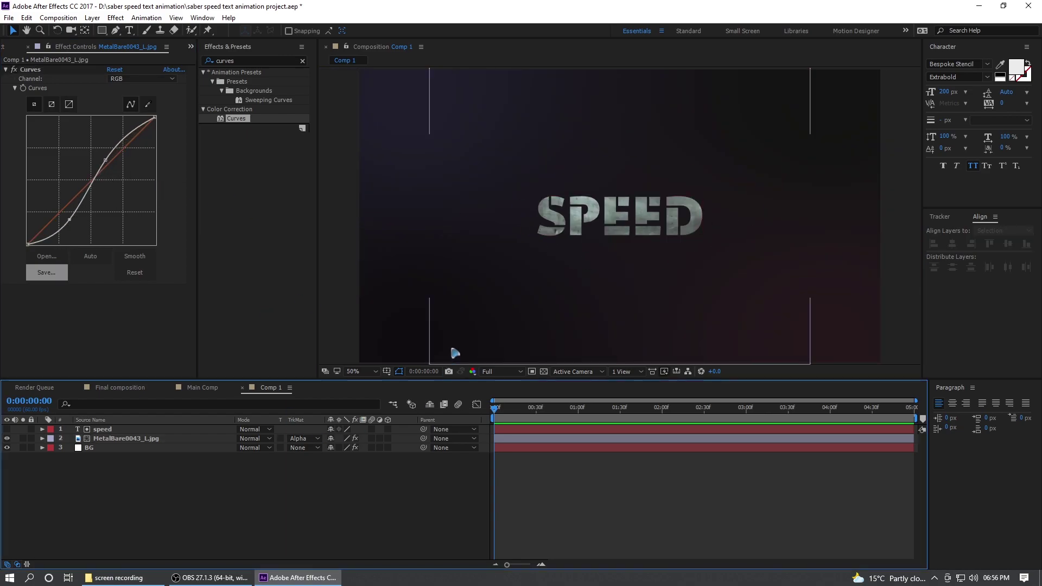
# - Create a new solid layer named saber
pyautogui.click(92, 18)
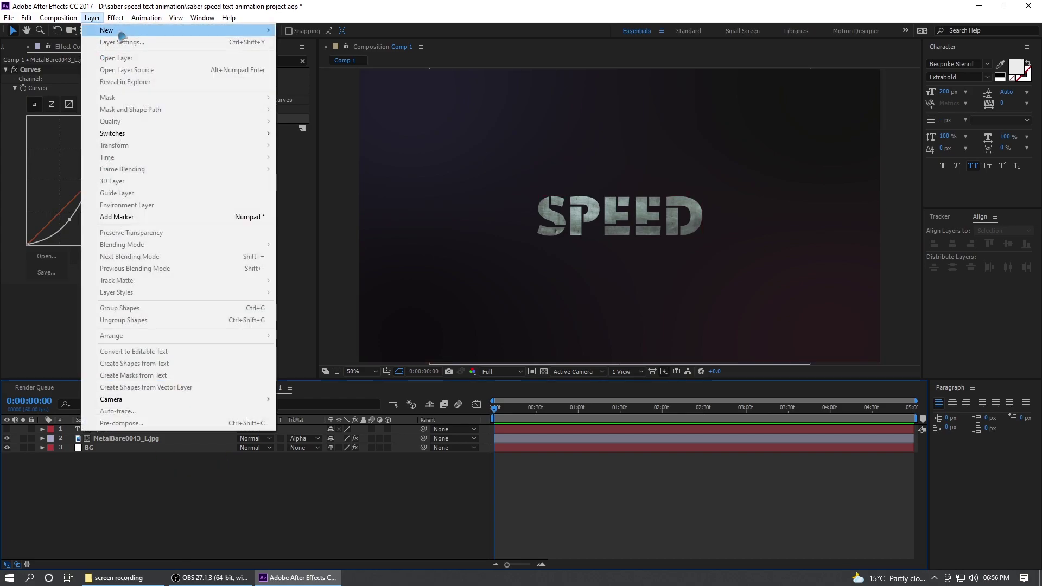
pyautogui.moveTo(108, 24)
pyautogui.click(304, 41)
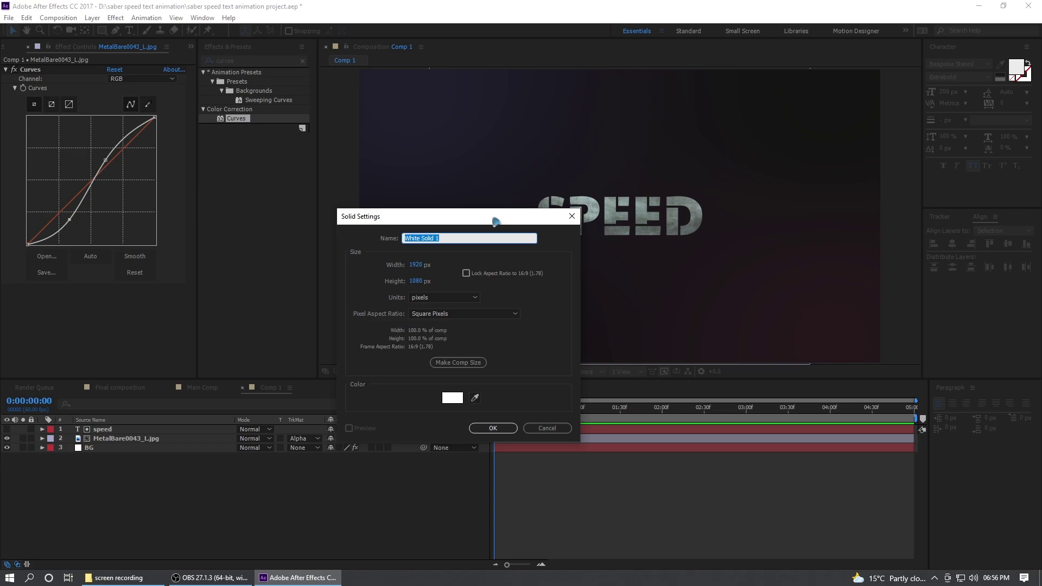
pyautogui.write('saber')
pyautogui.click(492, 428)
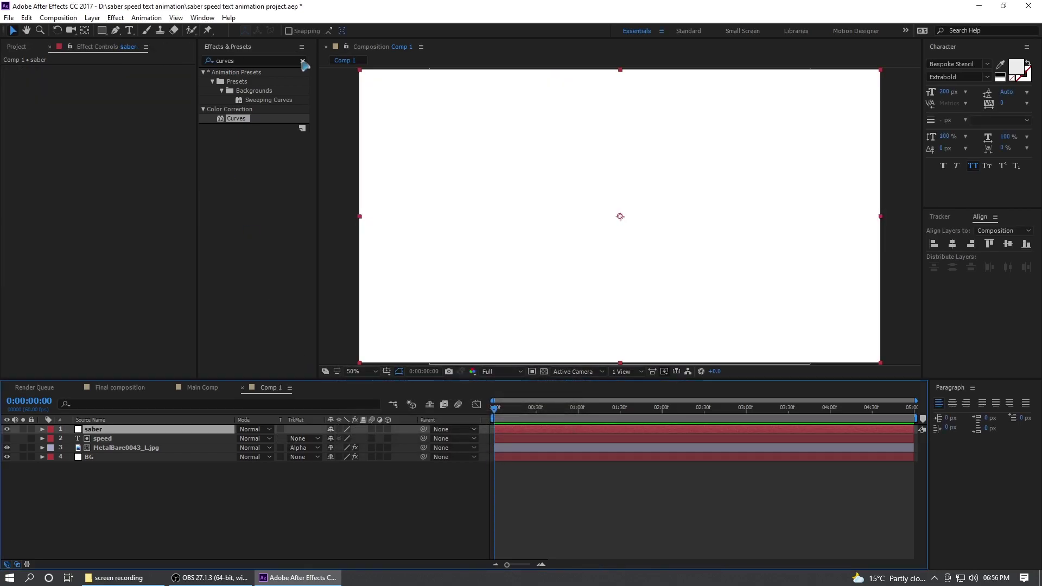
# - Apply the Video Copilot Saber effect to the saber layer
pyautogui.click(303, 62)
pyautogui.click(263, 60)
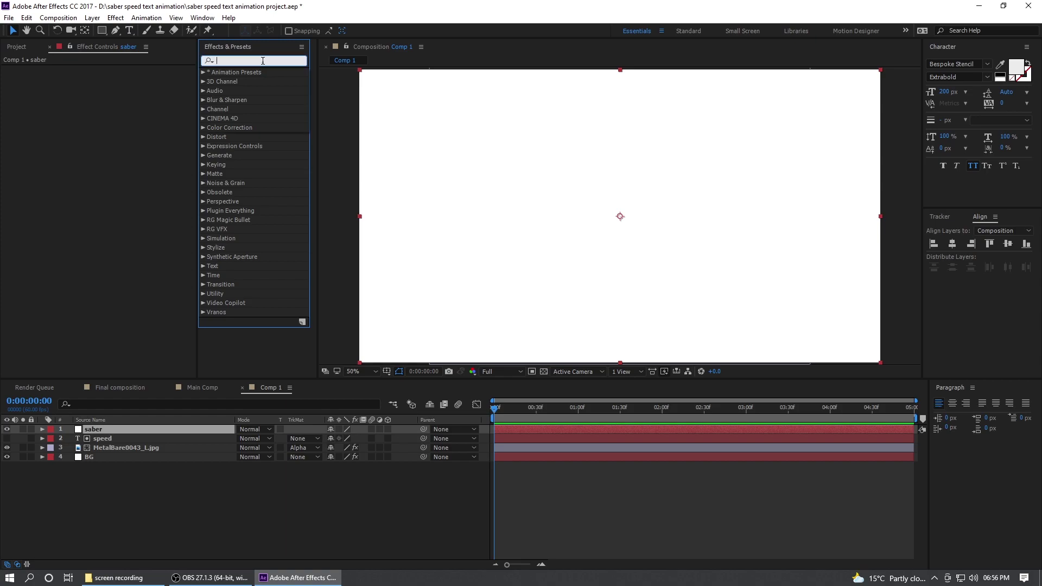
pyautogui.write('saber')
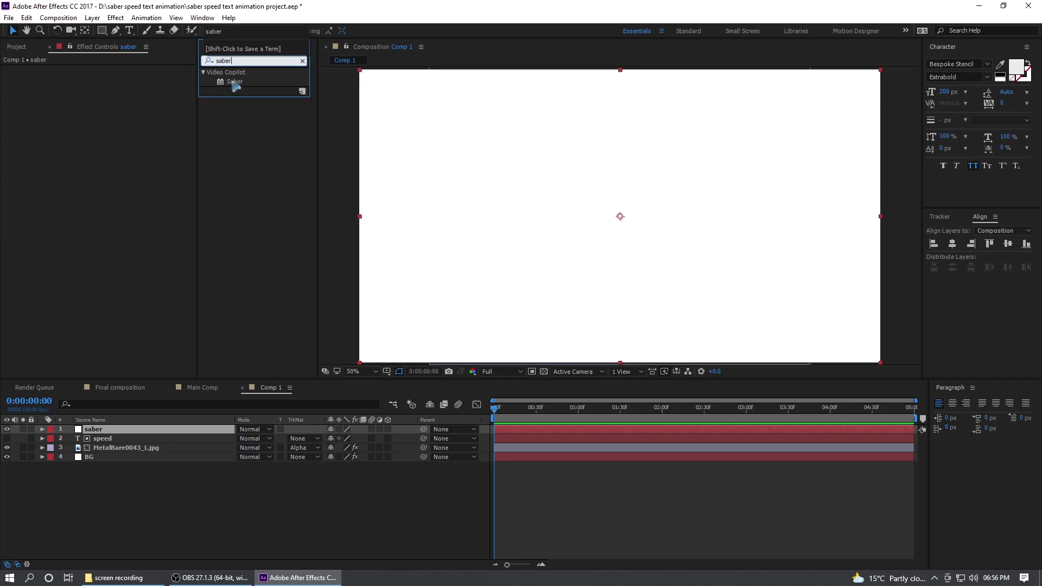
pyautogui.moveTo(234, 85); pyautogui.dragTo(158, 427)
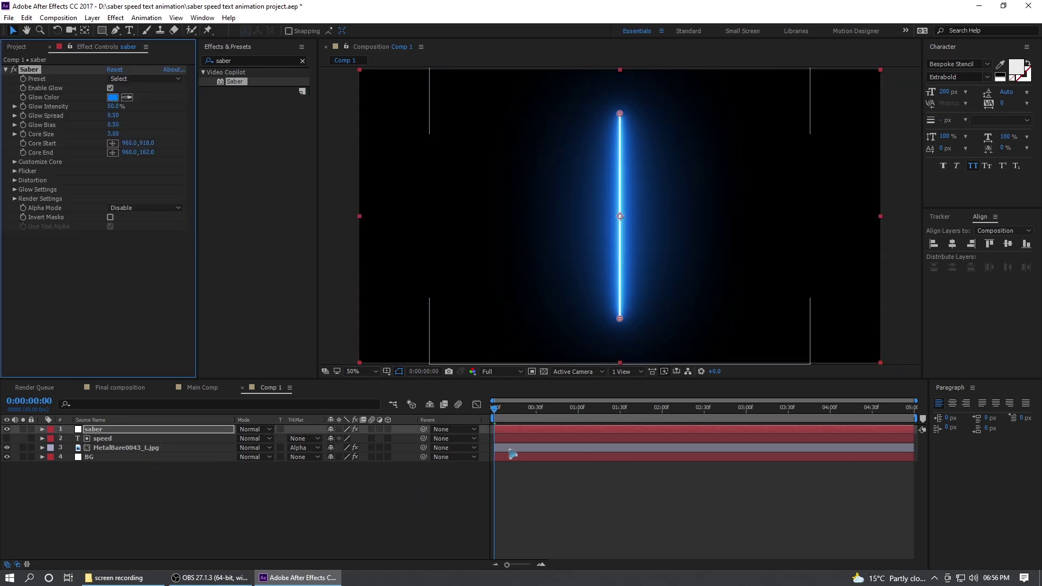
# - Set the saber layer's blending mode to Add
pyautogui.click(145, 488)
pyautogui.click(206, 429)
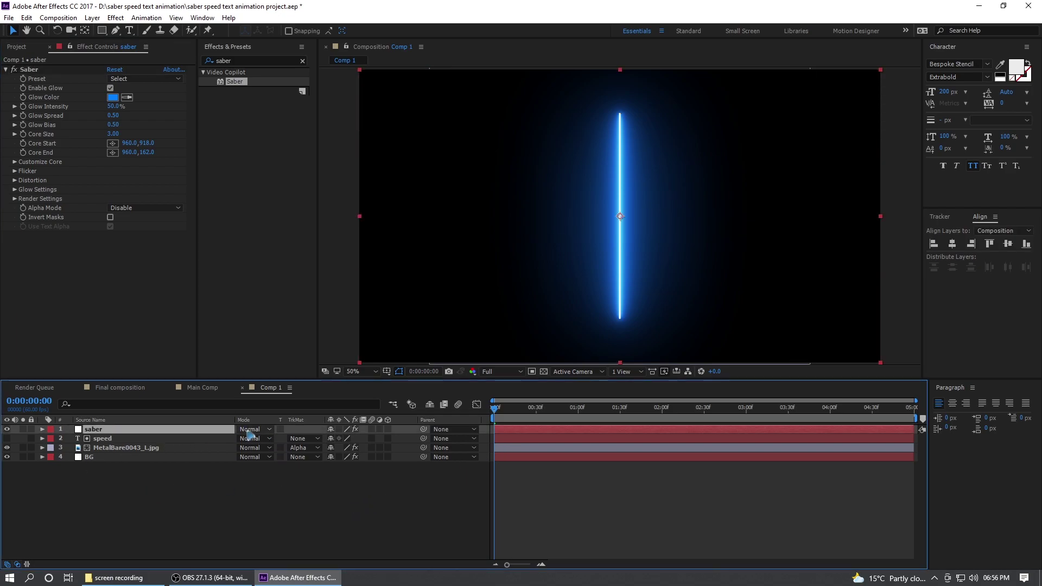
pyautogui.click(250, 429)
pyautogui.click(296, 209)
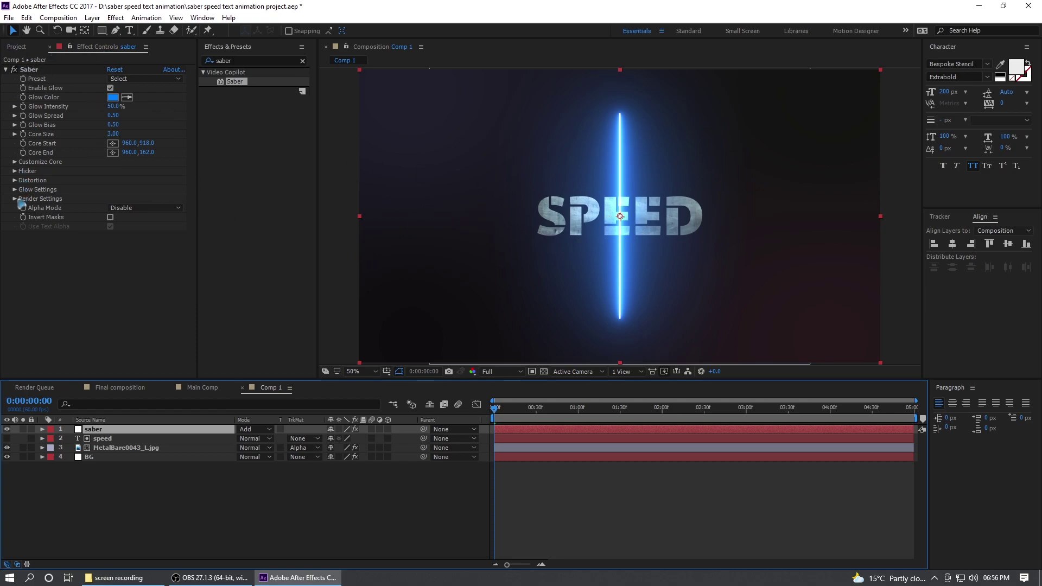
# - Set the Saber Core Type to Text Layer, tracing the speed text layer
pyautogui.click(15, 162)
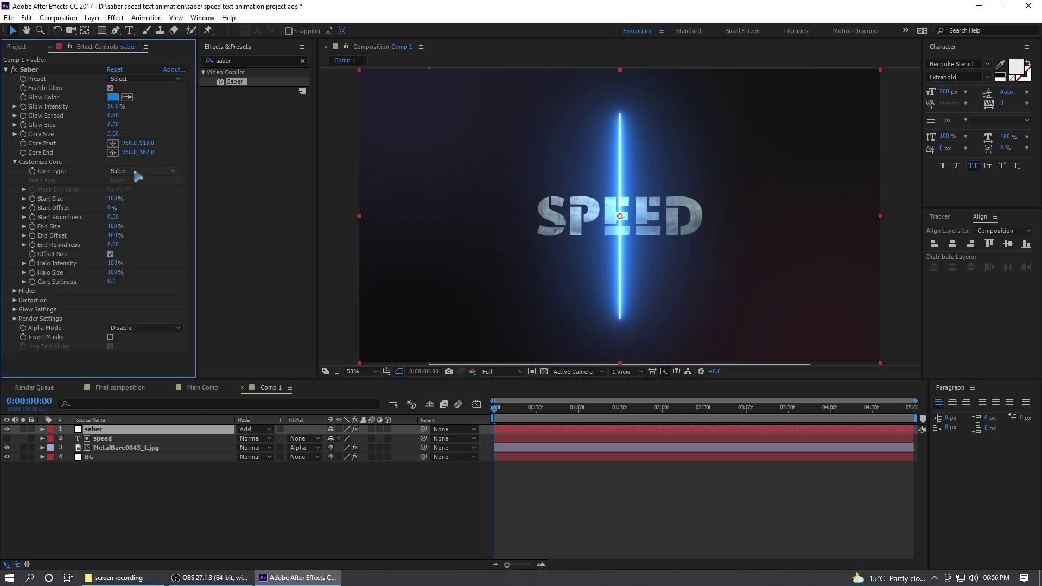
pyautogui.click(153, 171)
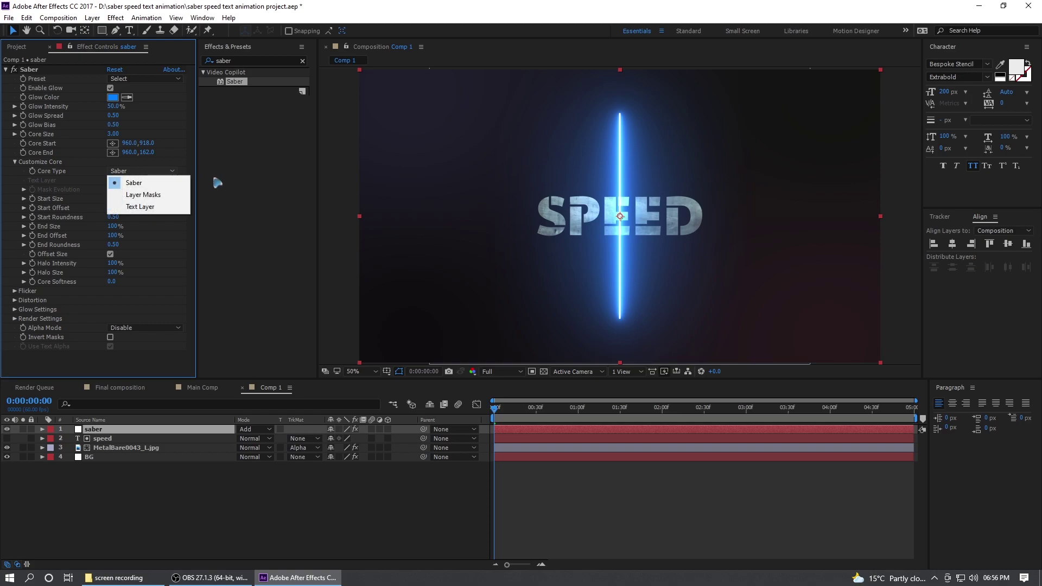
pyautogui.click(140, 207)
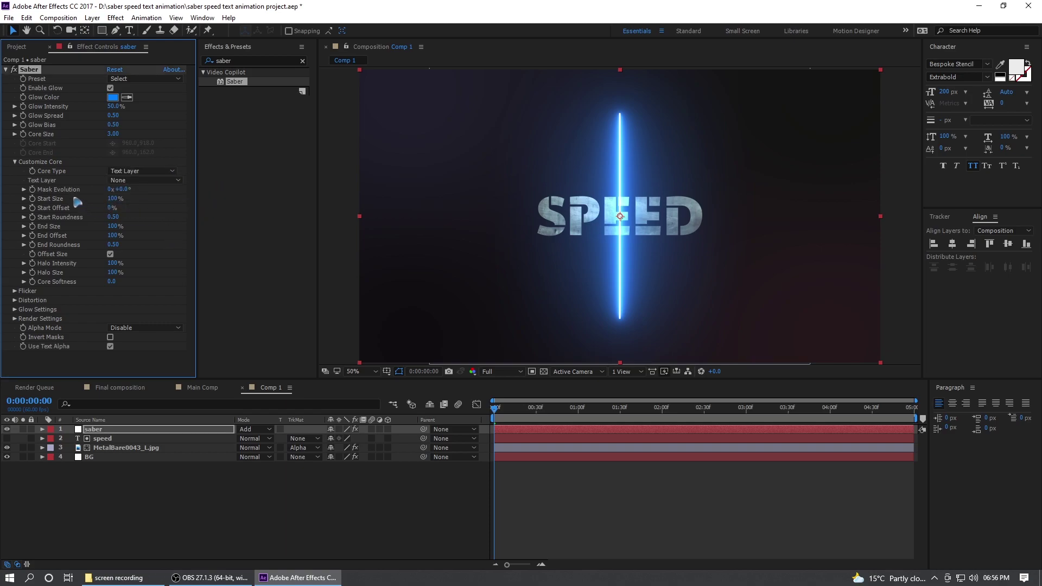
pyautogui.click(143, 182)
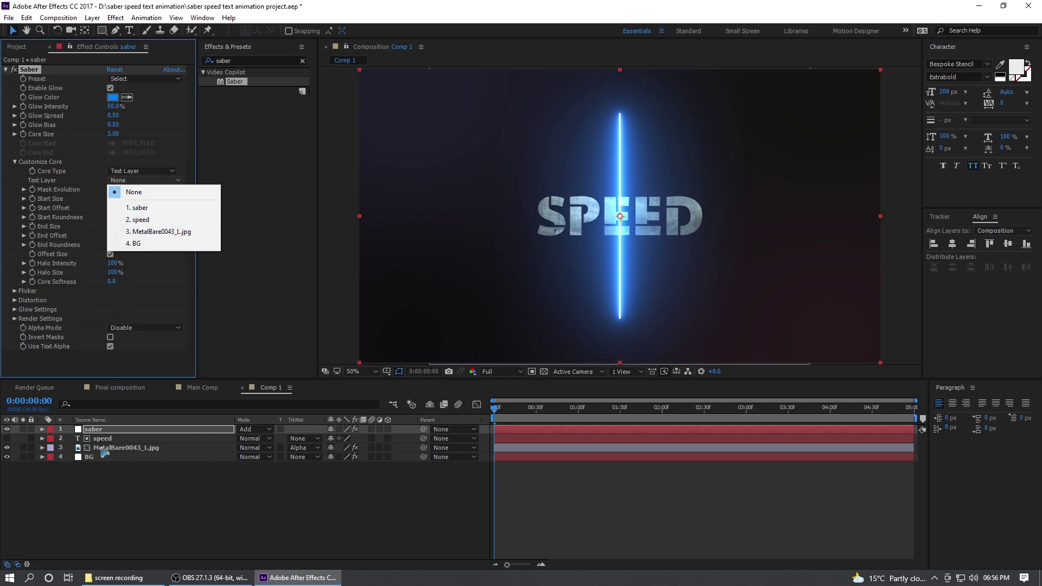
pyautogui.click(181, 220)
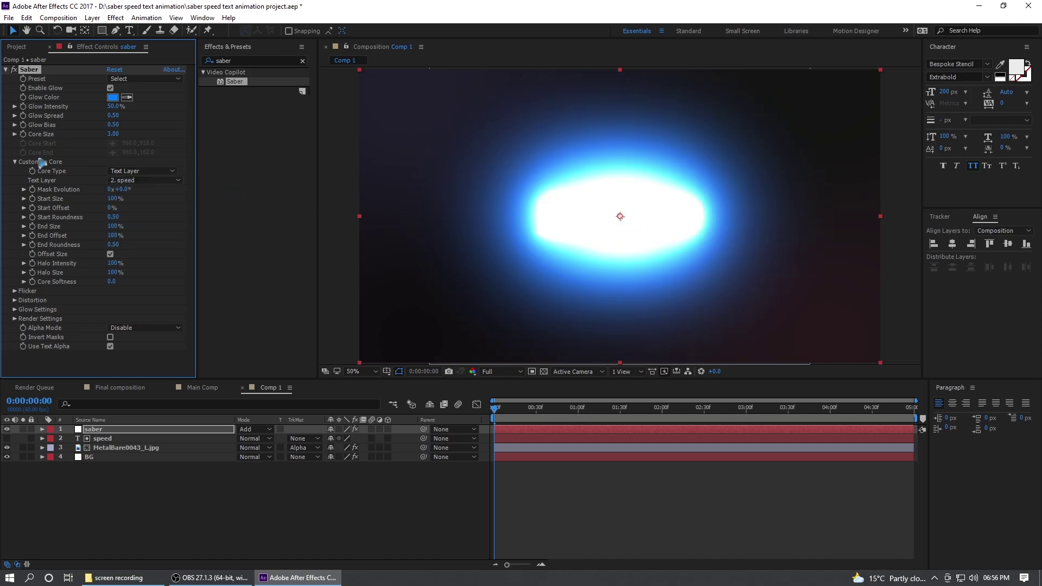
# - Set Saber Glow Intensity to 20% and Core Size to 1
pyautogui.click(114, 106)
pyautogui.press('Return')
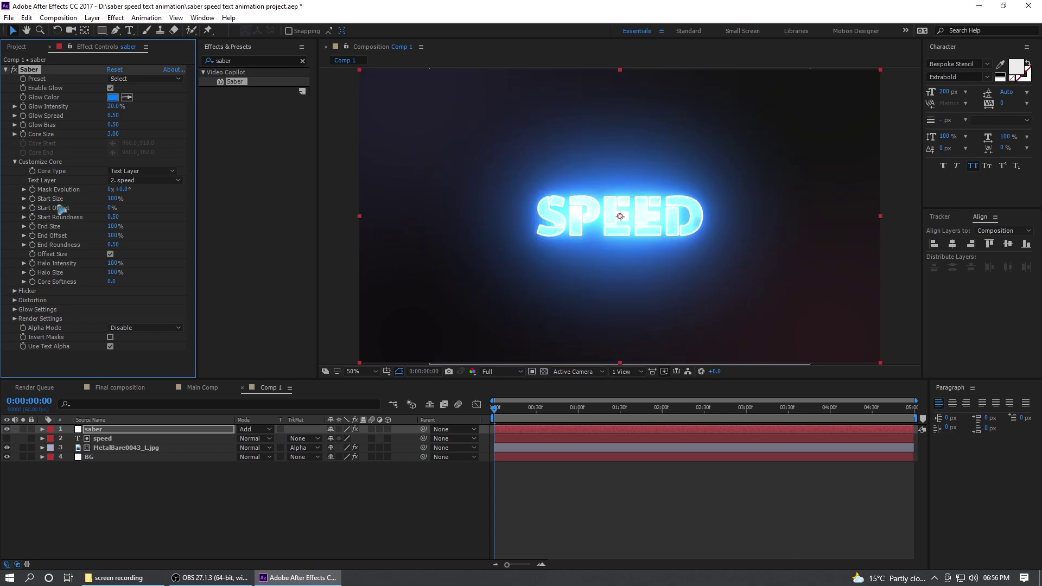
pyautogui.click(115, 134)
pyautogui.write('1')
pyautogui.press('Return')
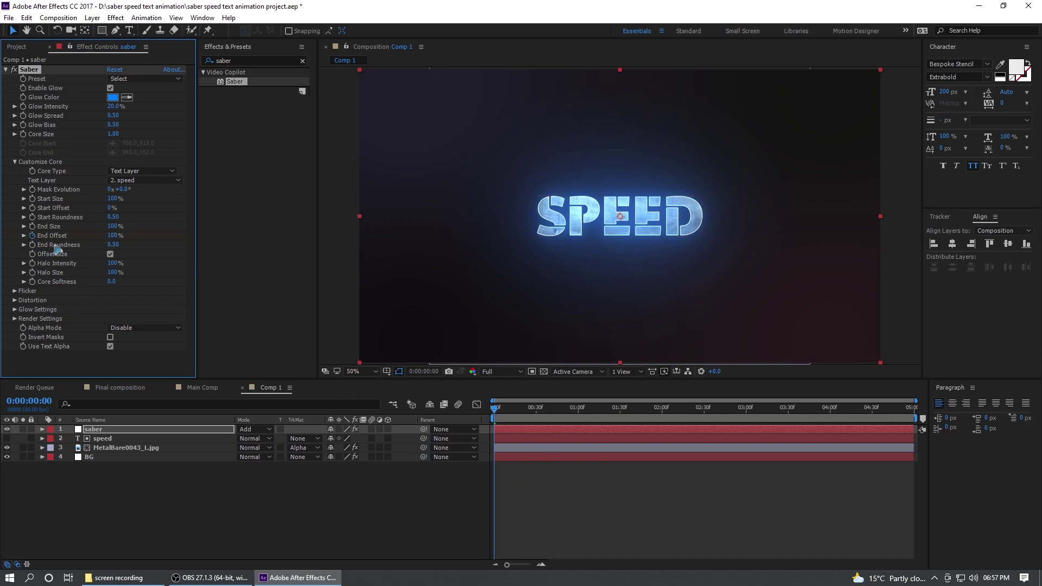
# - Preview the glow, then keyframe the Saber End Offset to 0% at frame 50
pyautogui.press('space')
pyautogui.click(114, 236)
pyautogui.write('0')
pyautogui.press('Return')
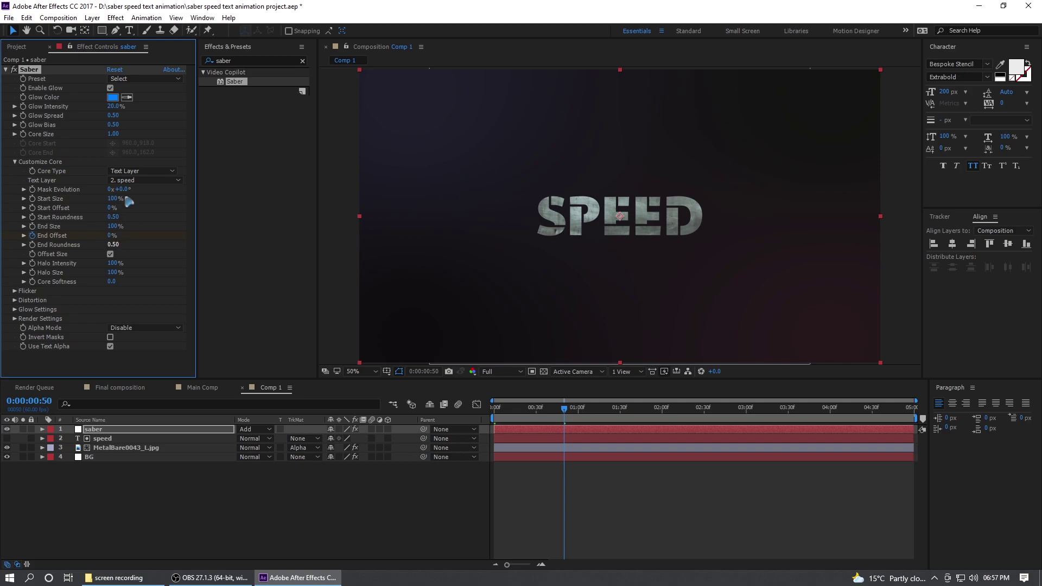
# - Return to frame 9 and apply the Energize Saber preset after trying Electric
pyautogui.click(508, 411)
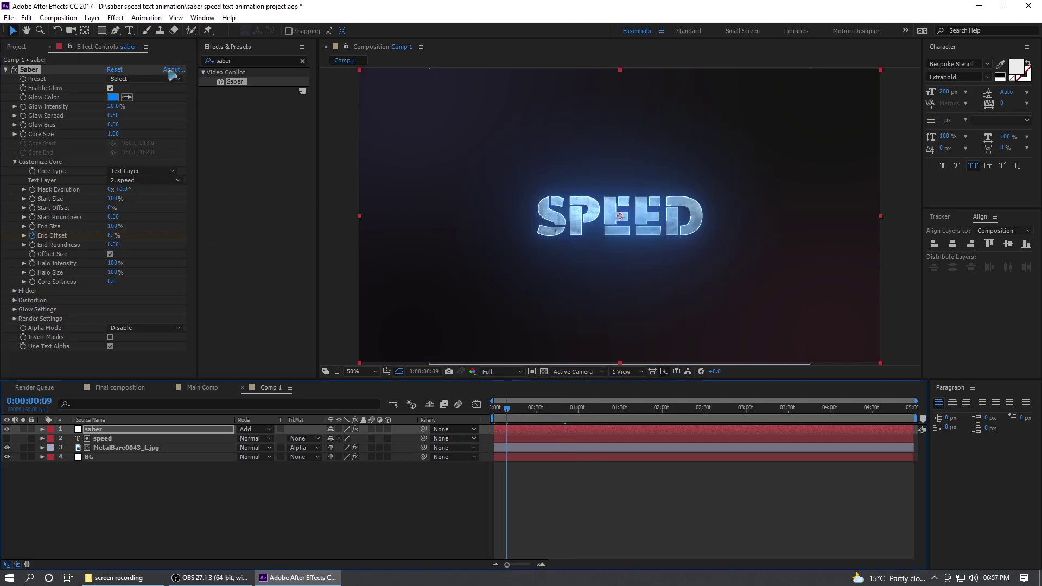
pyautogui.click(144, 79)
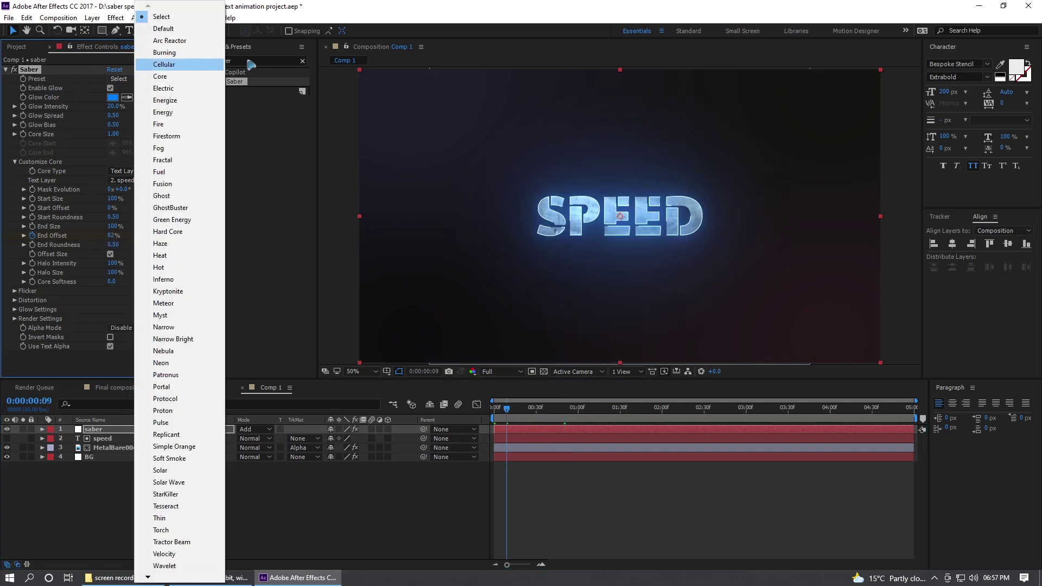
pyautogui.click(163, 101)
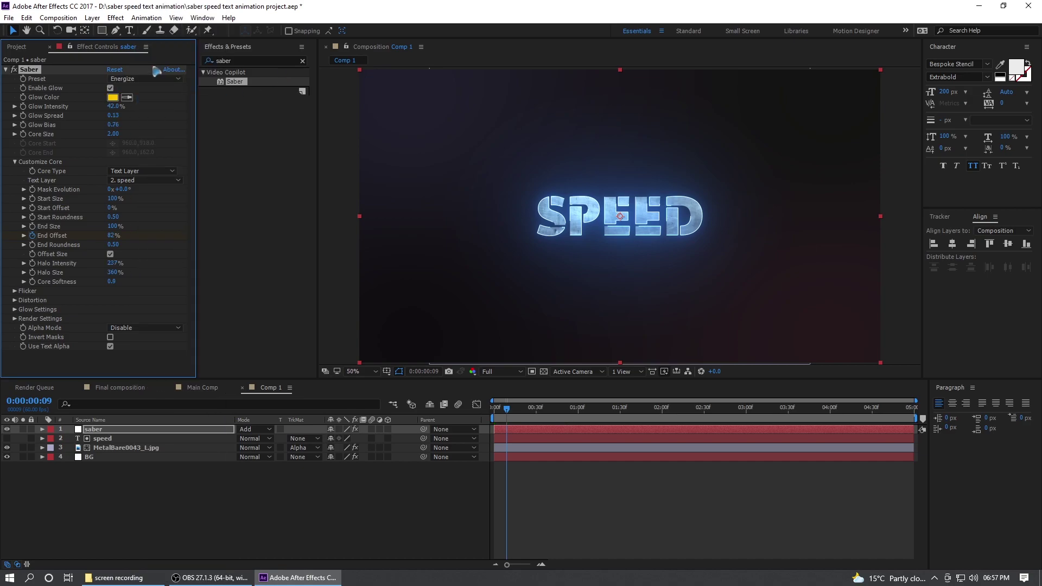
pyautogui.click(146, 79)
pyautogui.click(150, 89)
pyautogui.click(145, 79)
pyautogui.click(181, 101)
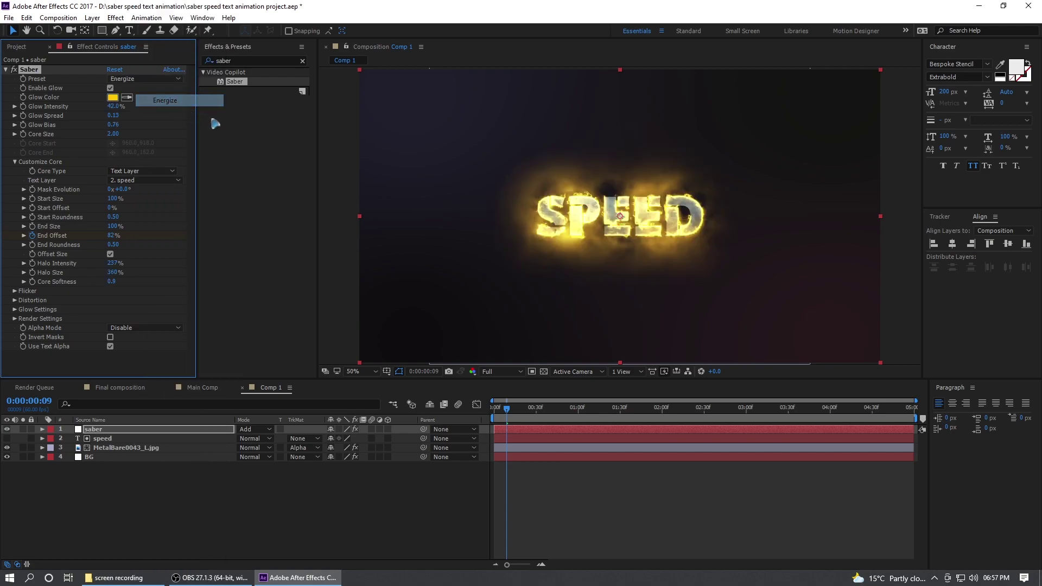
# - Set Glow Intensity to 25% and keep Core Size at 1
pyautogui.click(112, 106)
pyautogui.write('25')
pyautogui.press('Return')
pyautogui.click(112, 134)
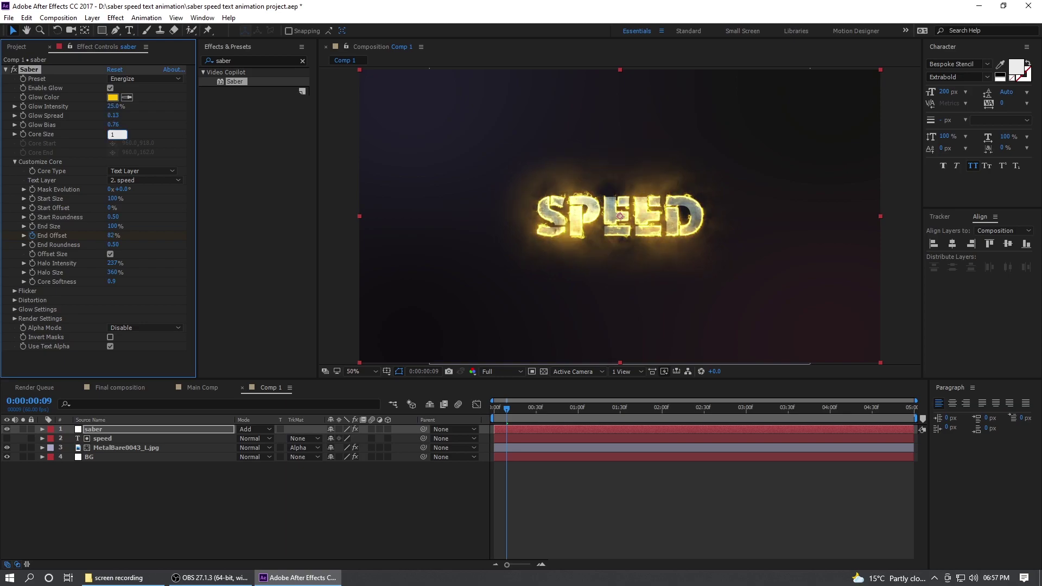
pyautogui.press('Return')
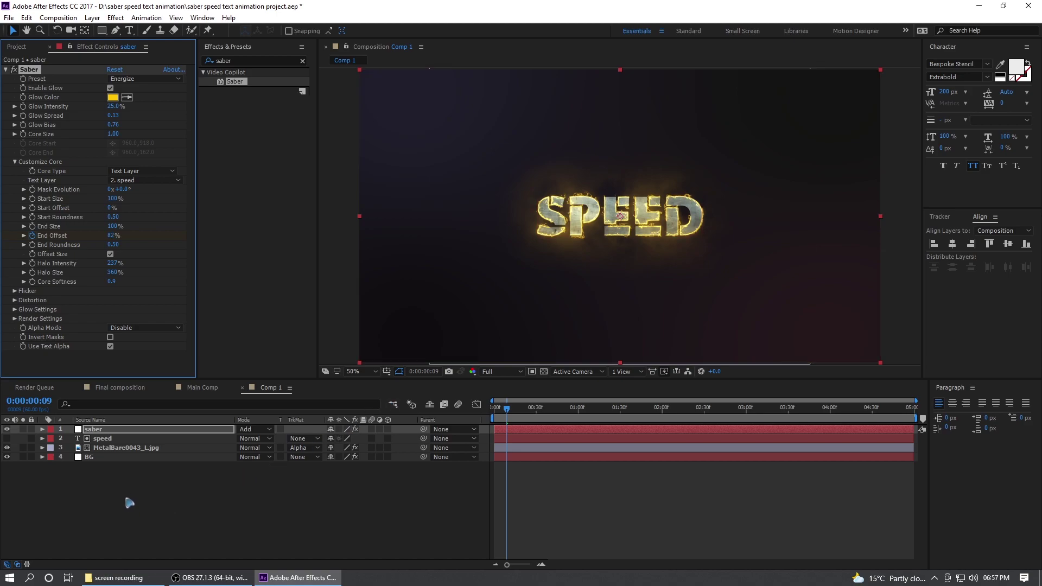
# - Set the Saber Flicker Intensity to 25%
pyautogui.click(15, 291)
pyautogui.click(111, 300)
pyautogui.write('25')
pyautogui.press('Return')
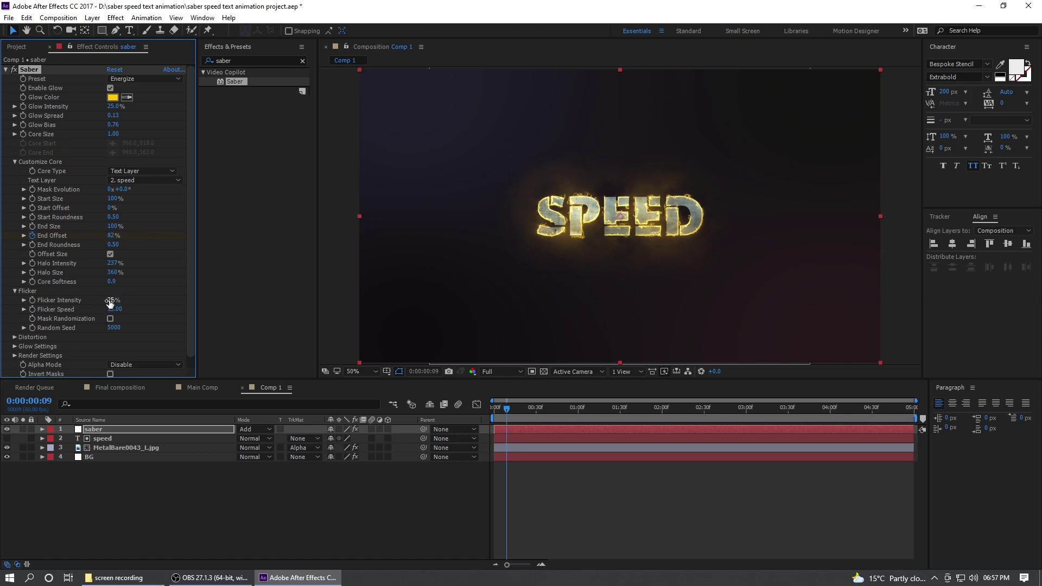
# - Duplicate the saber layer and shift the copy's End Offset keyframe later
pyautogui.click(7, 71)
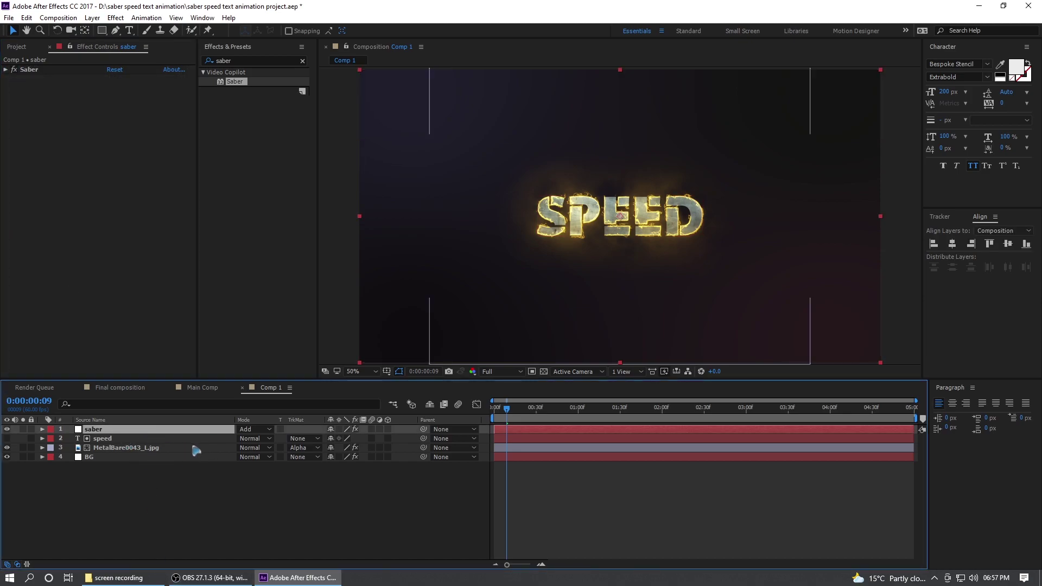
pyautogui.hotkey('ctrl', 'd')
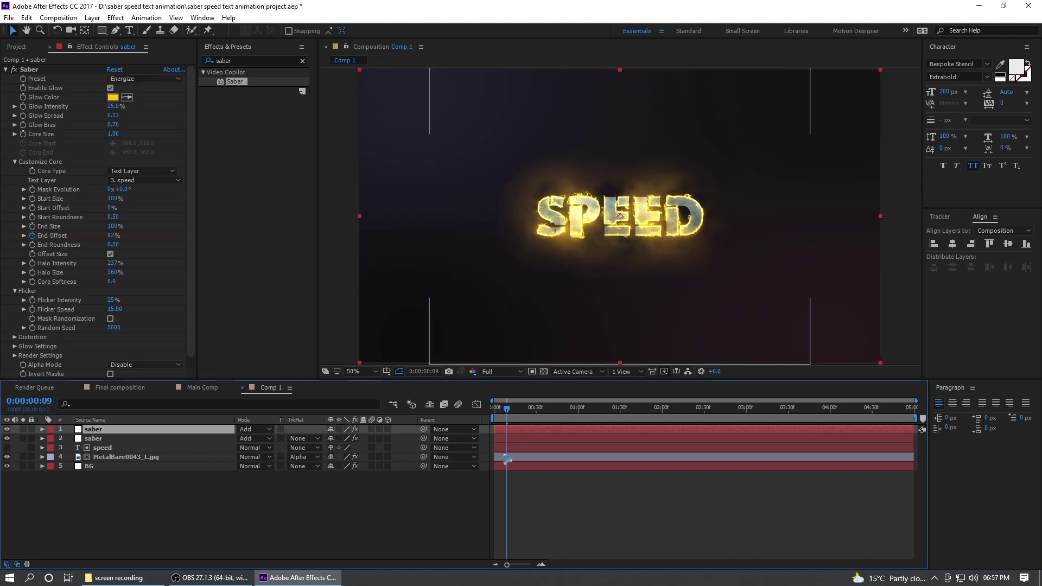
pyautogui.press('u')
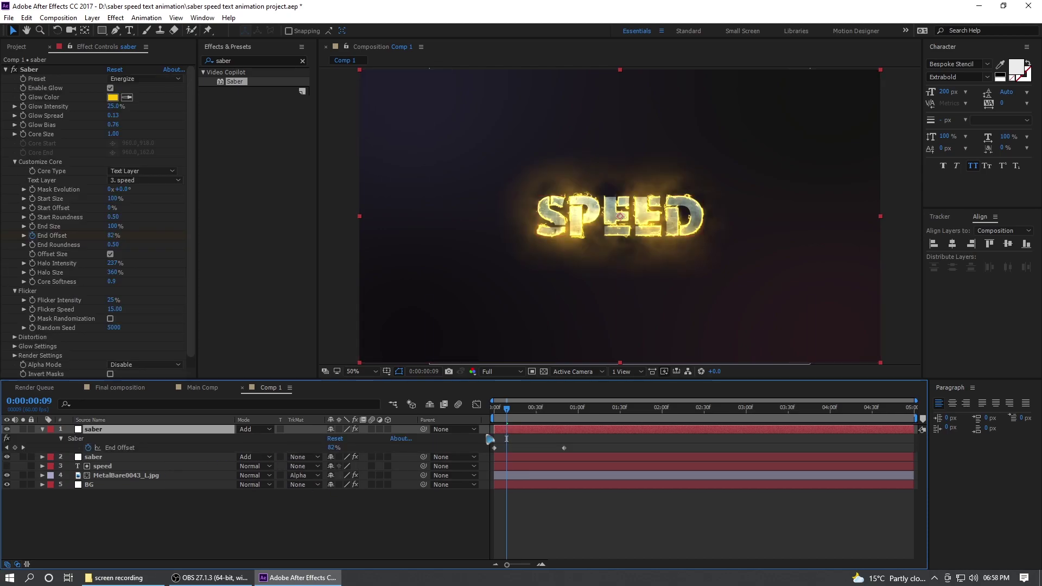
pyautogui.moveTo(564, 449); pyautogui.dragTo(587, 448)
# - Make the copy's glow colour red, Glow Intensity 20%, and Core Size 2
pyautogui.click(112, 97)
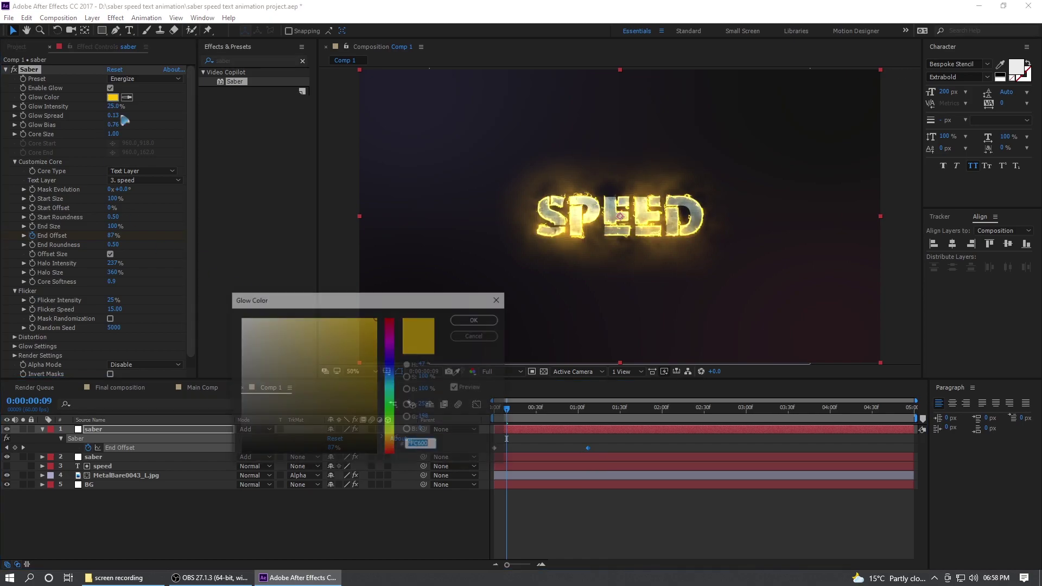
pyautogui.moveTo(392, 329); pyautogui.dragTo(390, 320)
pyautogui.click(477, 319)
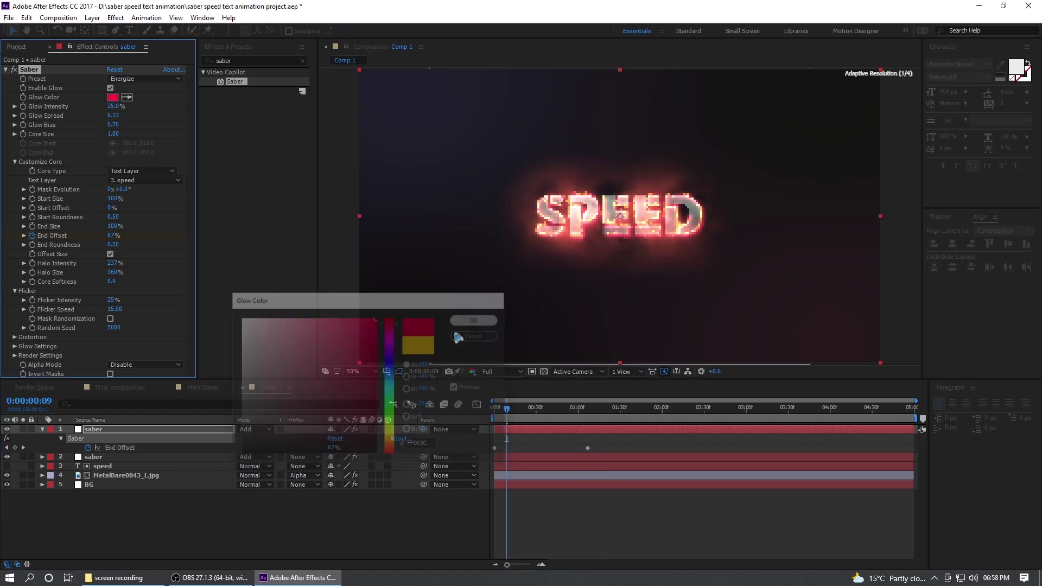
pyautogui.click(115, 106)
pyautogui.press('Return')
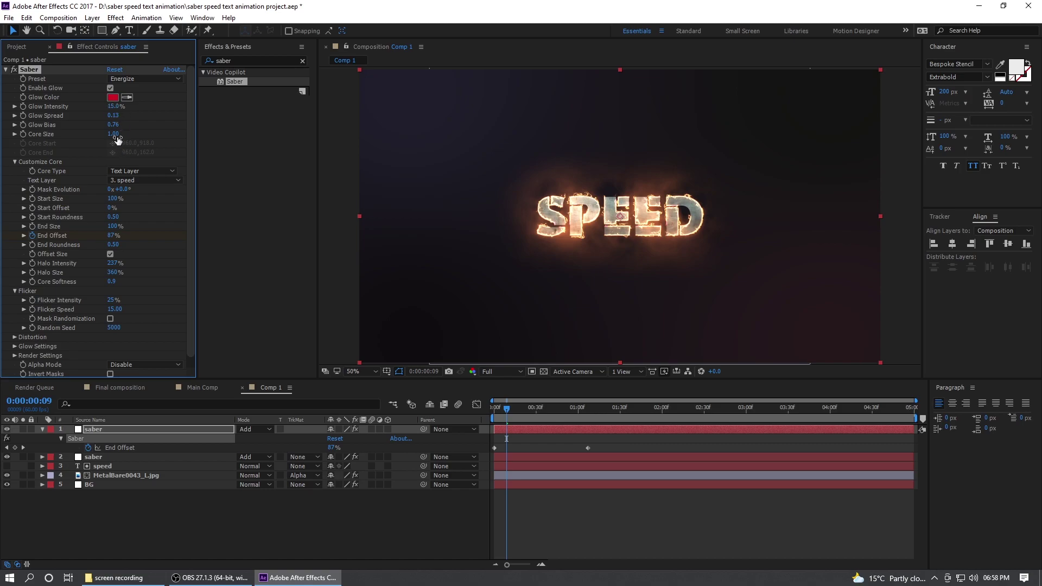
pyautogui.click(114, 134)
pyautogui.write('2')
pyautogui.press('Return')
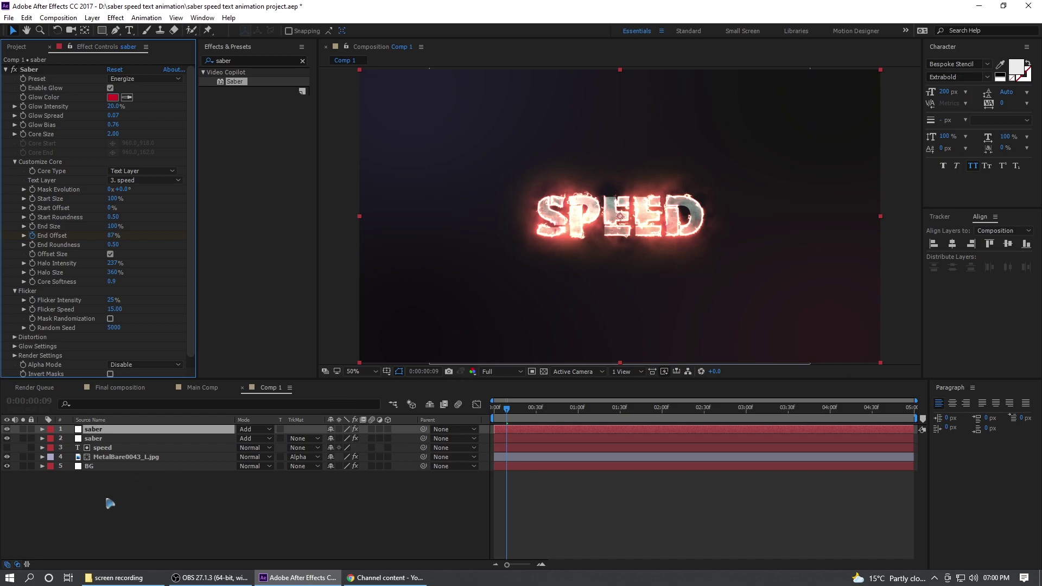
# - Pre-compose the metal, SPEED text and saber layers into Pre-comp 1 and set its mode to Add
pyautogui.click(130, 457)
pyautogui.keyDown('shift'); pyautogui.click(111, 430); pyautogui.keyUp('shift')
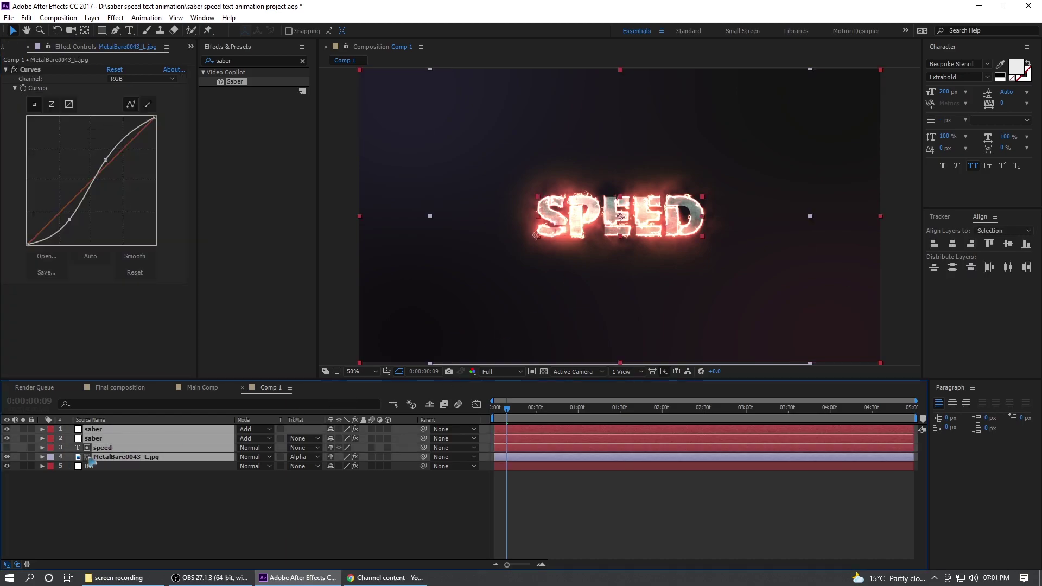
pyautogui.rightClick(150, 445)
pyautogui.click(220, 345)
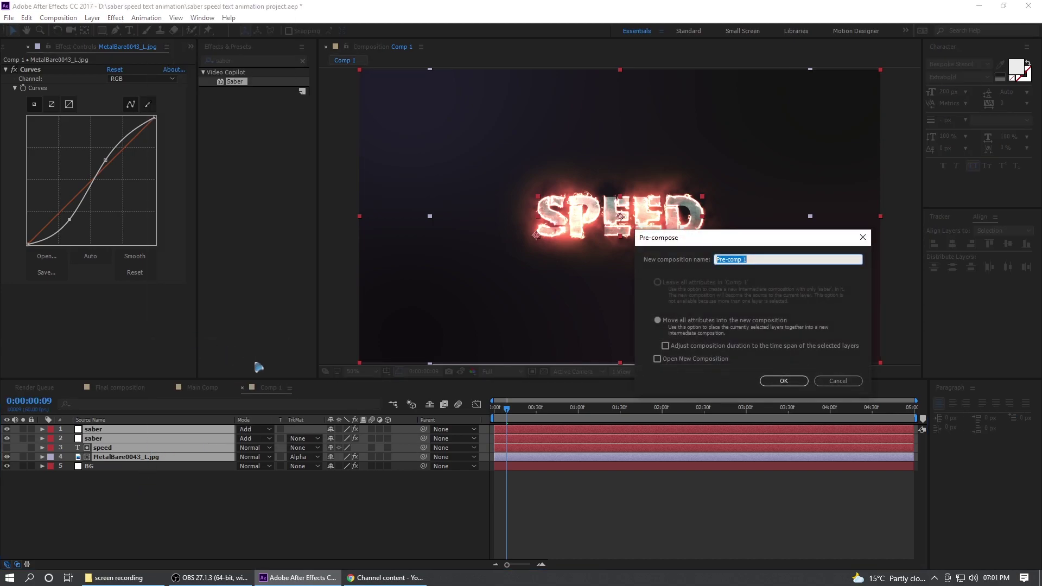
pyautogui.click(788, 379)
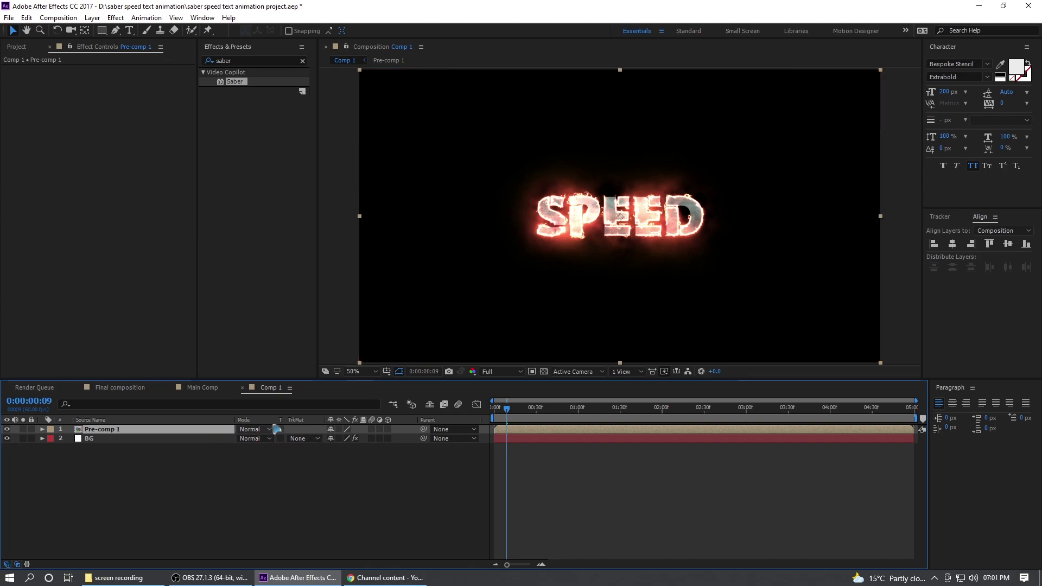
pyautogui.click(249, 432)
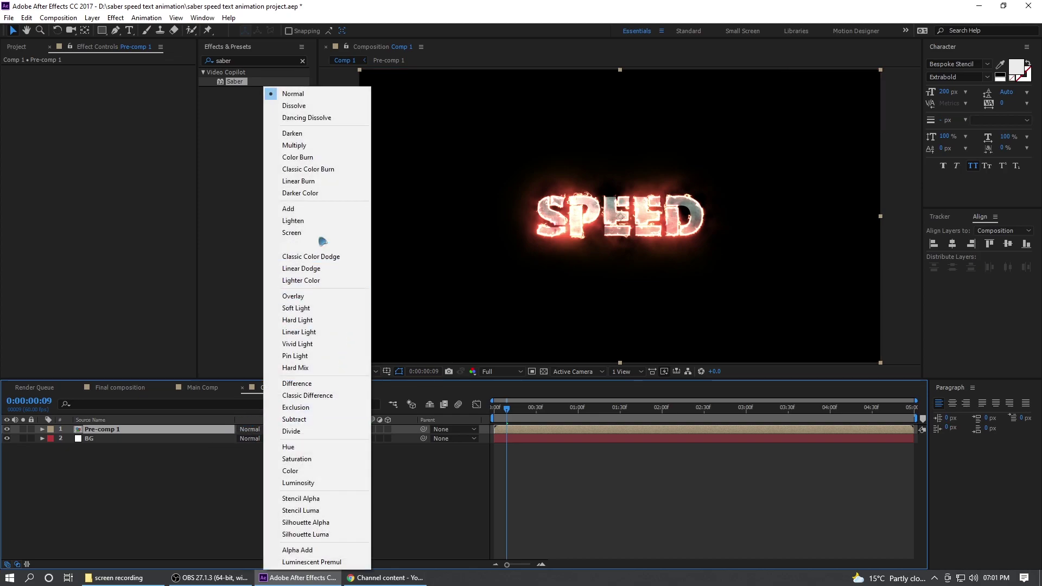
pyautogui.click(295, 209)
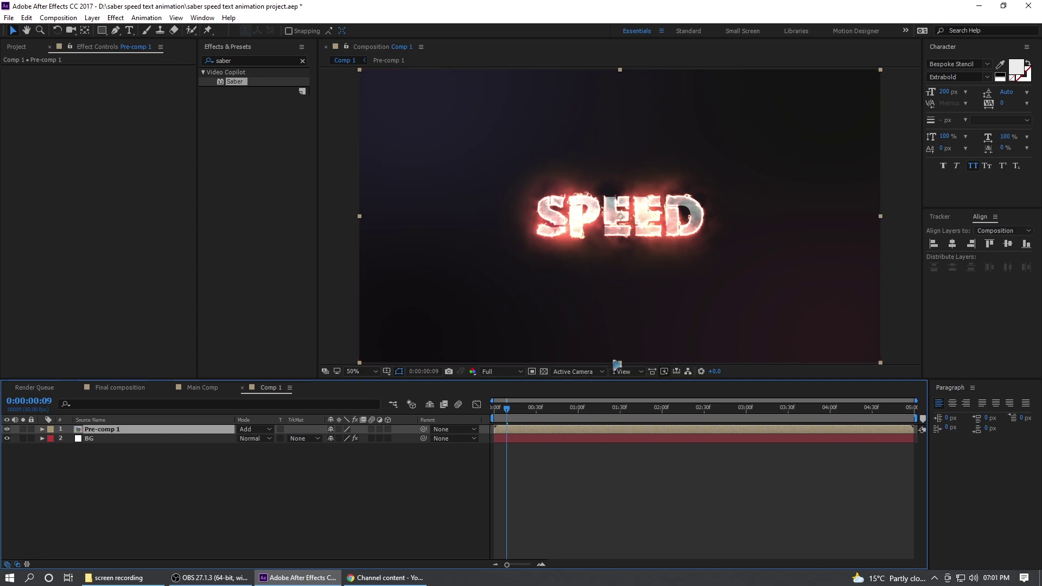
# - Search 'cc sca' in Effects & Presets and apply CC Scale Wipe to Pre-comp 1
pyautogui.click(302, 61)
pyautogui.click(281, 414)
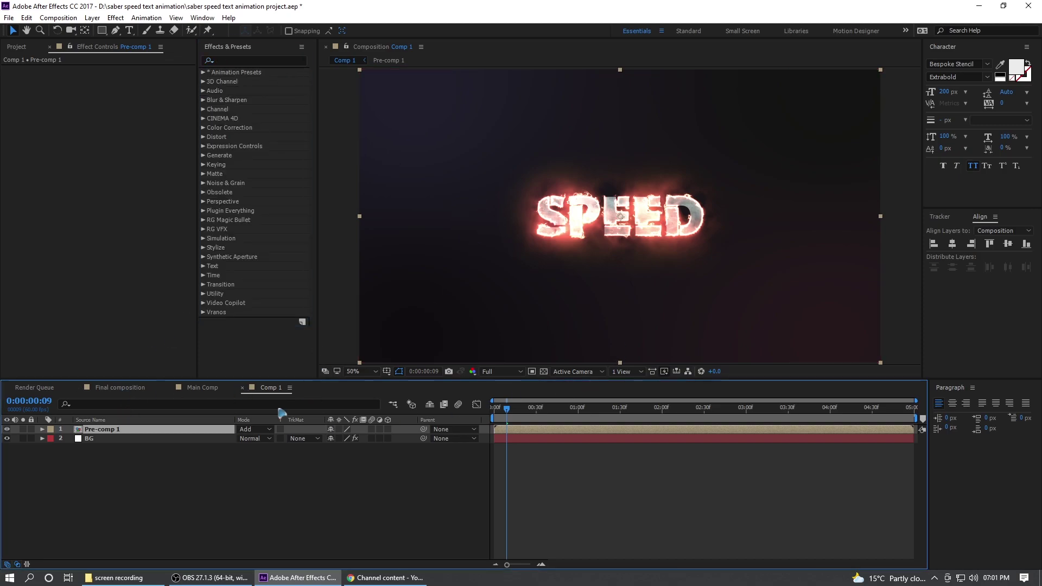
pyautogui.click(244, 60)
pyautogui.write('cc sca')
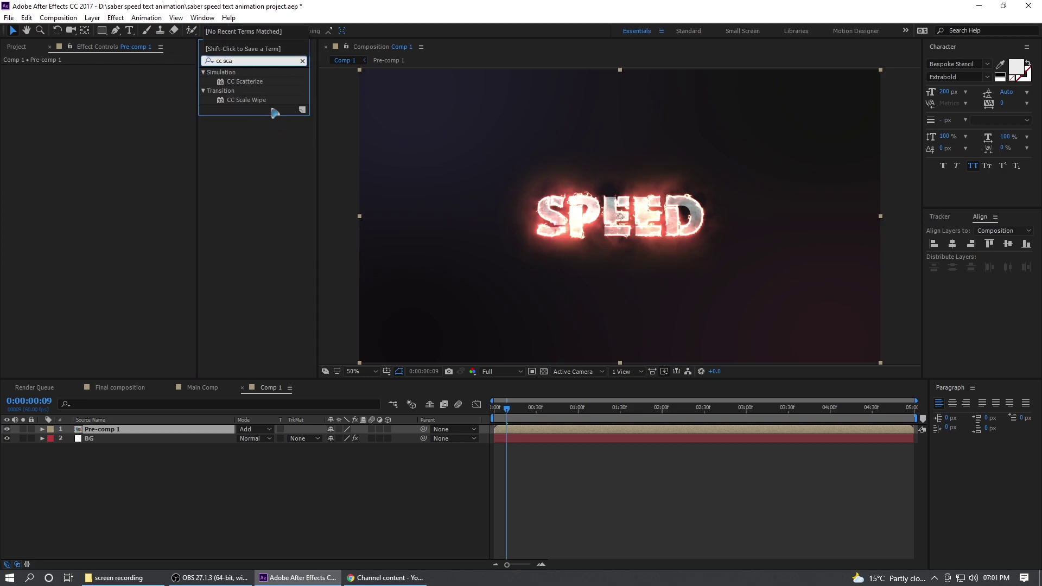
pyautogui.moveTo(252, 101); pyautogui.dragTo(155, 428)
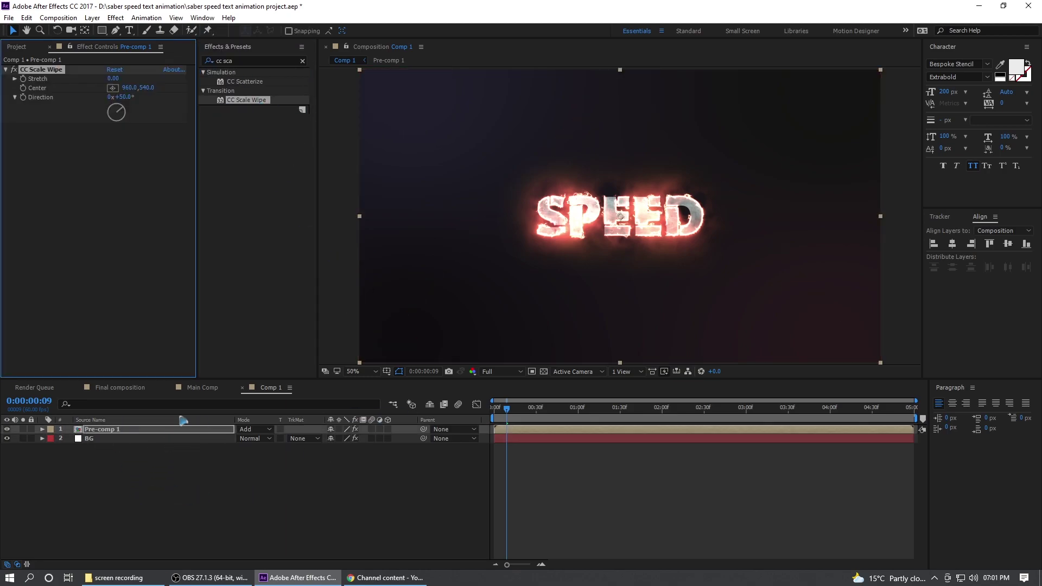
# - Set CC Scale Wipe Stretch to 90, Direction to -90°, and Center to 1385,540
pyautogui.click(114, 80)
pyautogui.write('90')
pyautogui.press('Return')
pyautogui.click(128, 97)
pyautogui.write('90')
pyautogui.press('Return')
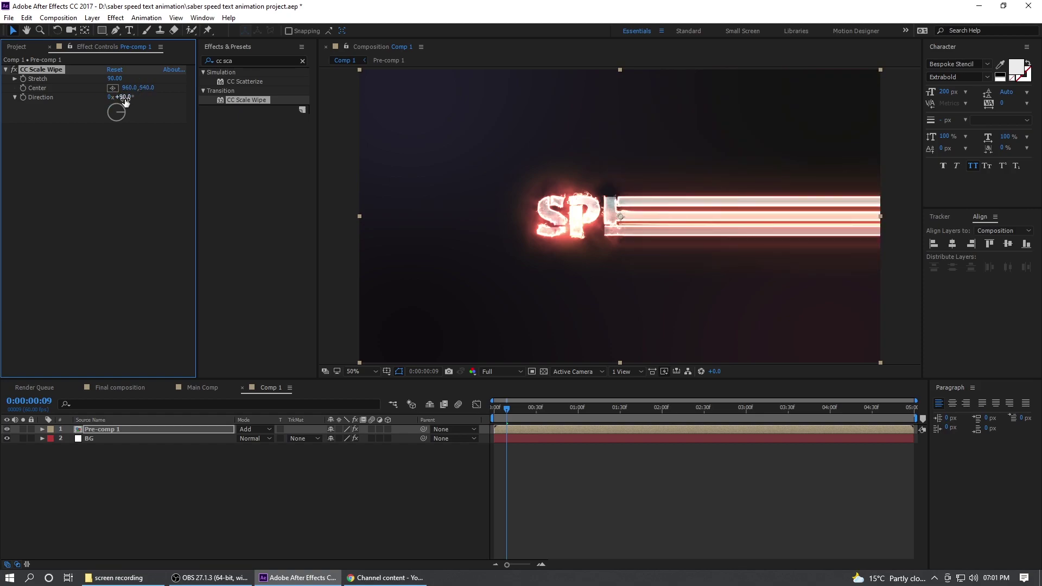
pyautogui.click(130, 98)
pyautogui.write('-90')
pyautogui.press('Return')
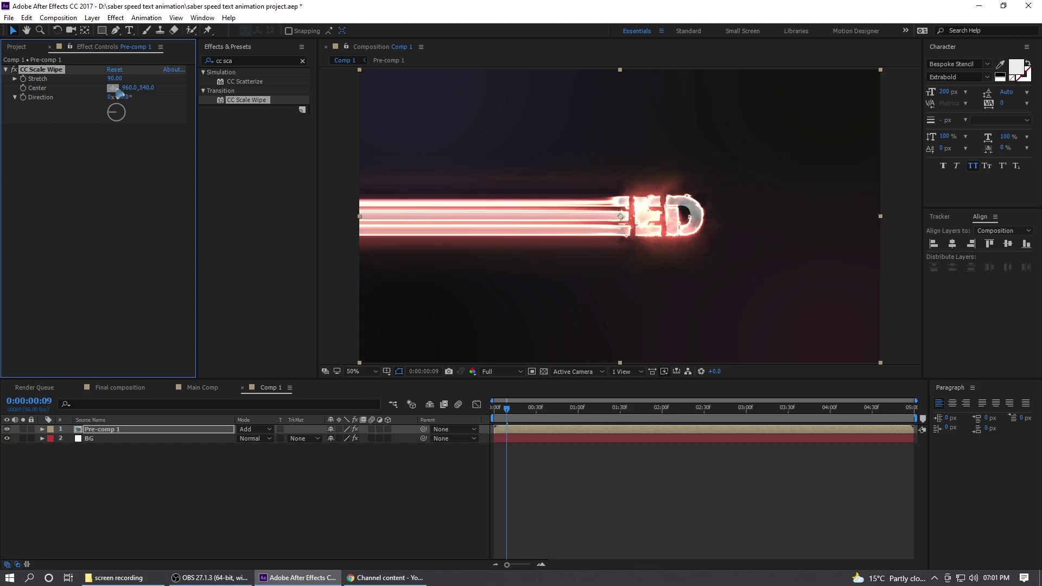
pyautogui.moveTo(129, 88)
pyautogui.mouseDown()
pyautogui.moveTo(60, 98)
pyautogui.moveTo(373, 121)
pyautogui.moveTo(254, 122)
pyautogui.moveTo(398, 126)
pyautogui.mouseUp()
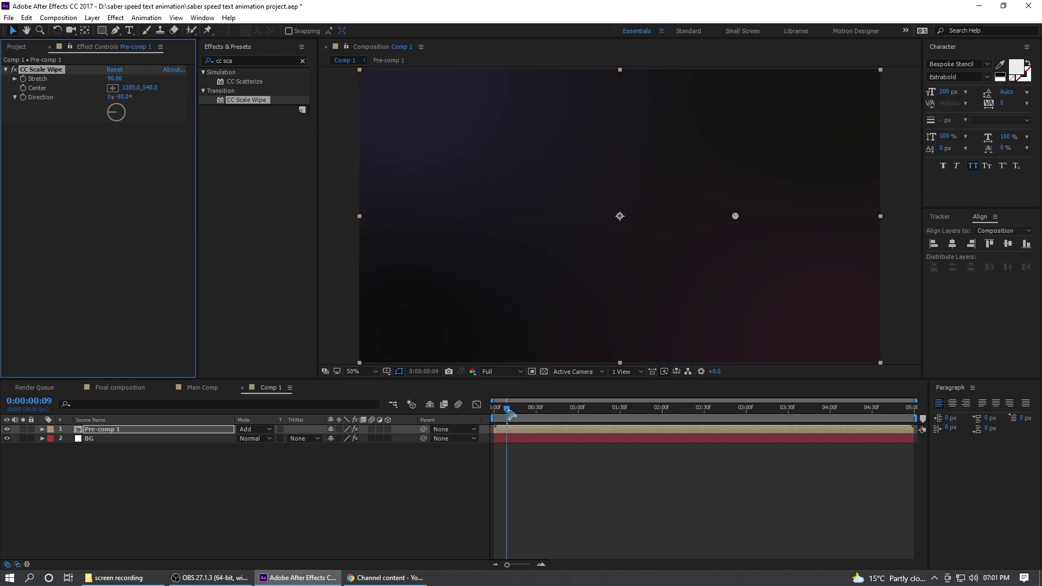
# - Keyframe the wipe Center from 1385,540 at 0:00 to 591,540 at 0:00:00:50
pyautogui.moveTo(510, 414); pyautogui.dragTo(494, 414)
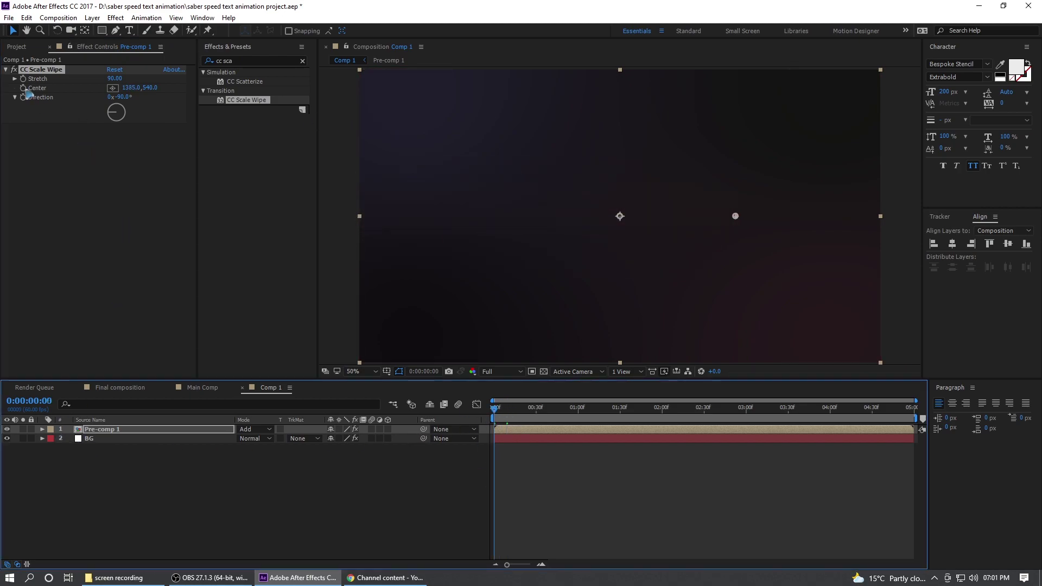
pyautogui.click(80, 129)
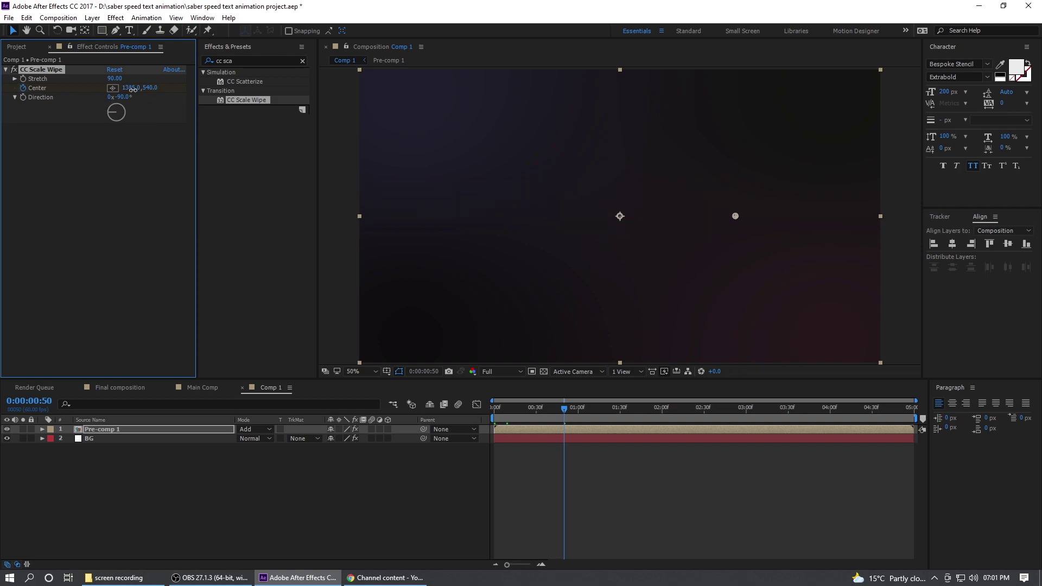
pyautogui.moveTo(131, 88); pyautogui.dragTo(5, 87)
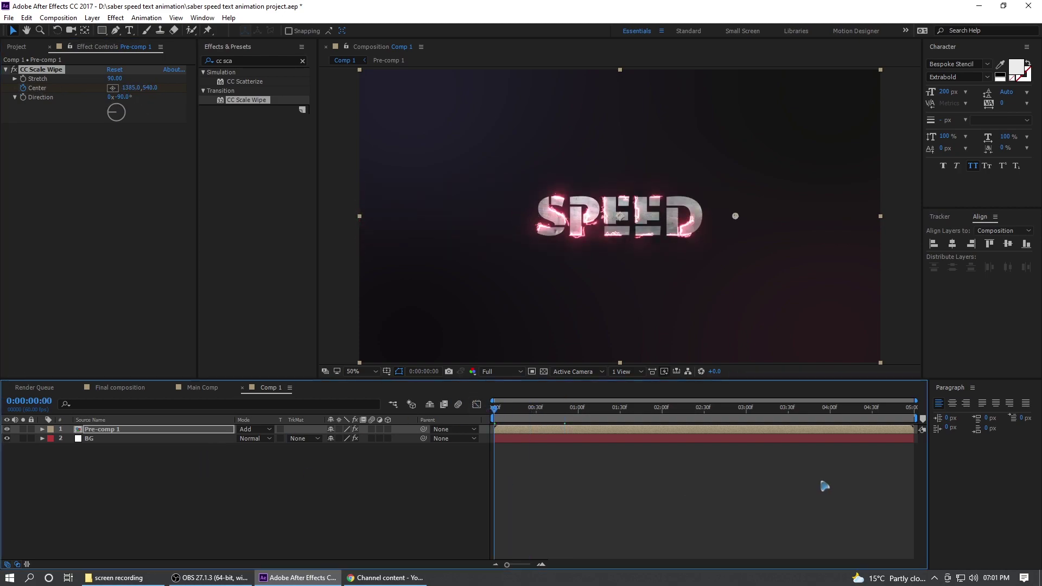
# - Preview the scale wipe revealing SPEED from the start of the timeline
pyautogui.press('Home')
pyautogui.press('space')
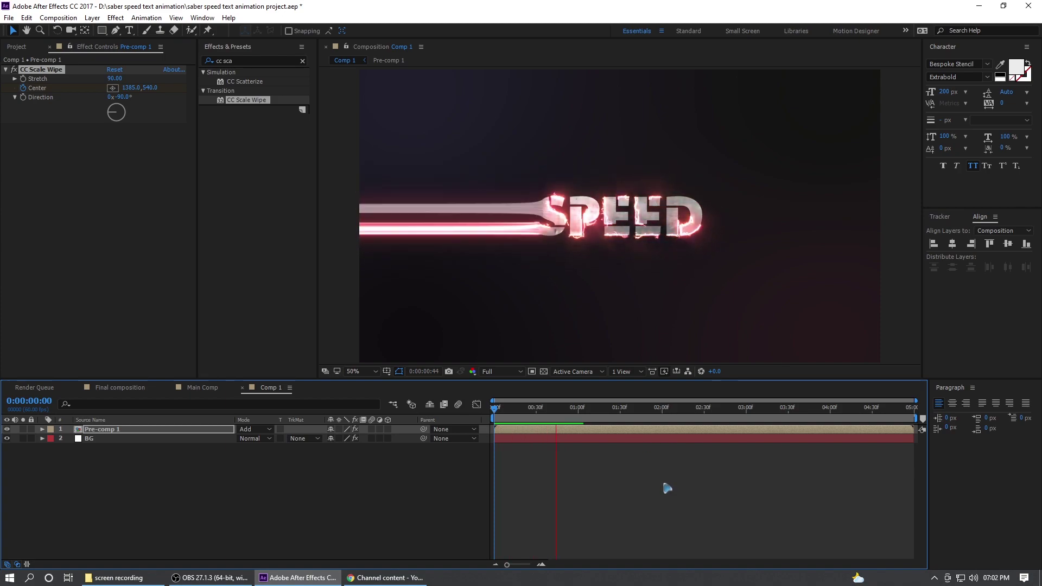
pyautogui.press('space')
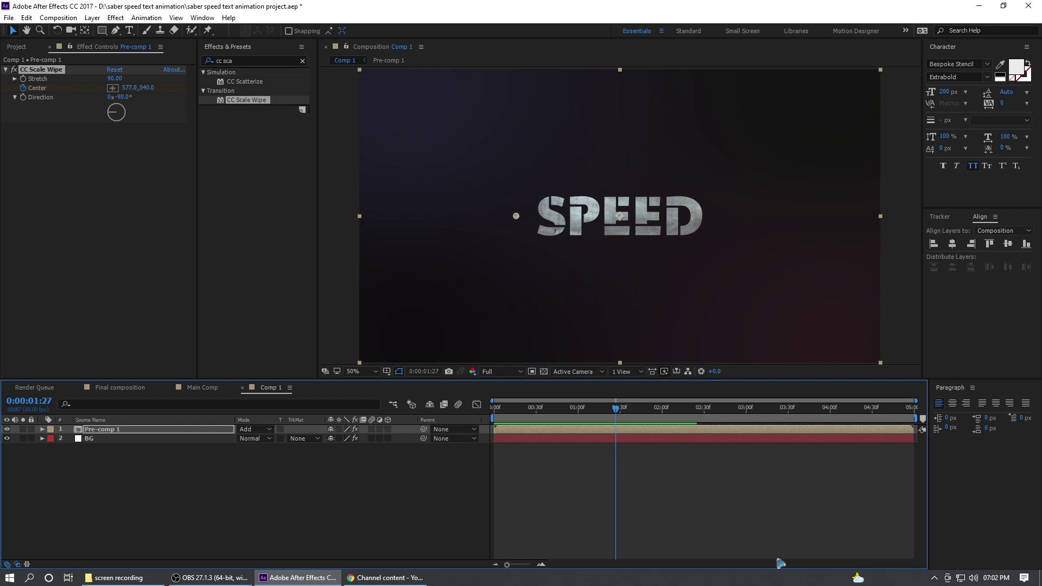